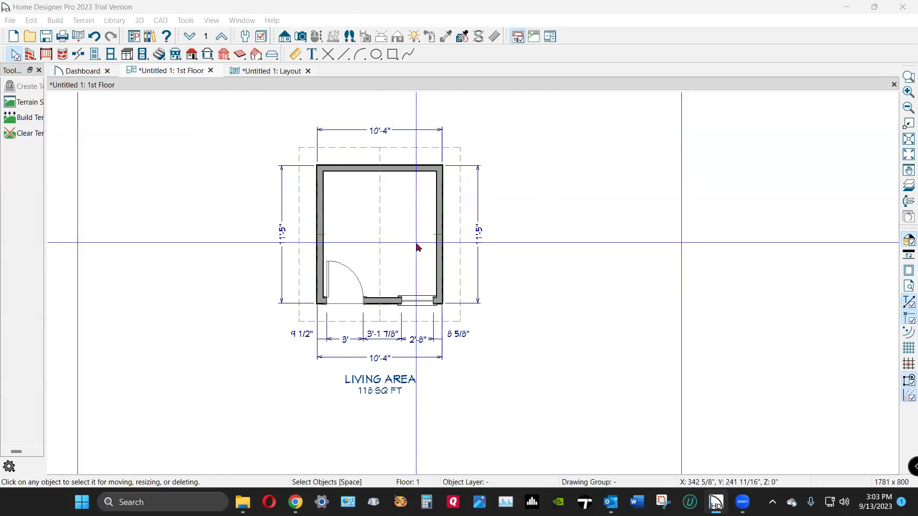
Step: Aim a full camera view at the house, then close it and return to the plan
scroll(419, 216, "down", 4)
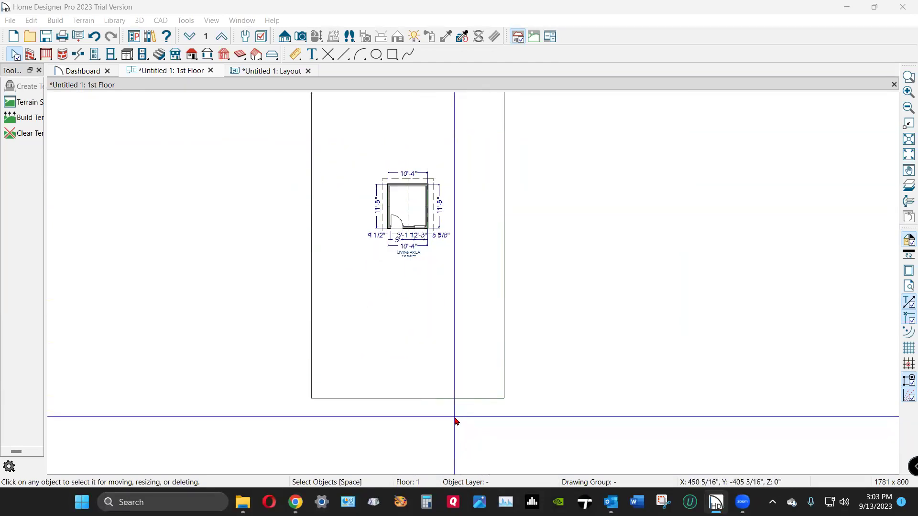
scroll(447, 280, "up", 1)
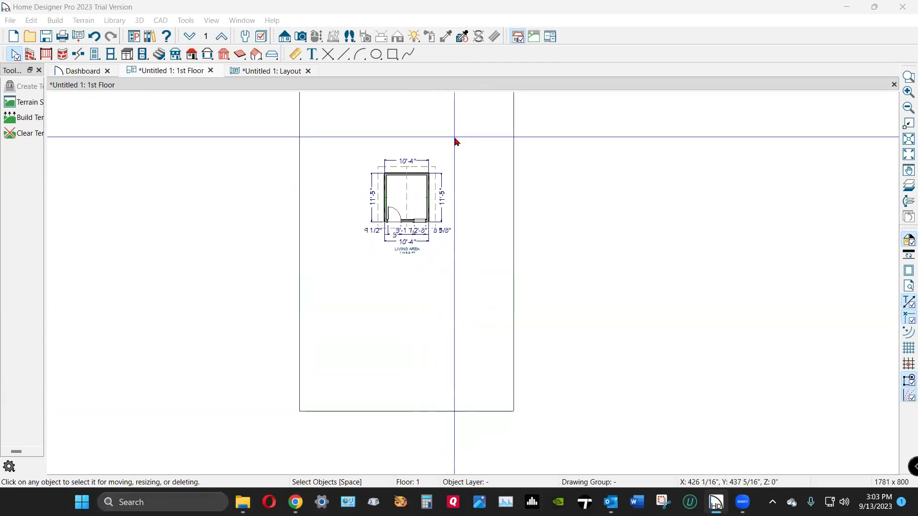
left_click(303, 37)
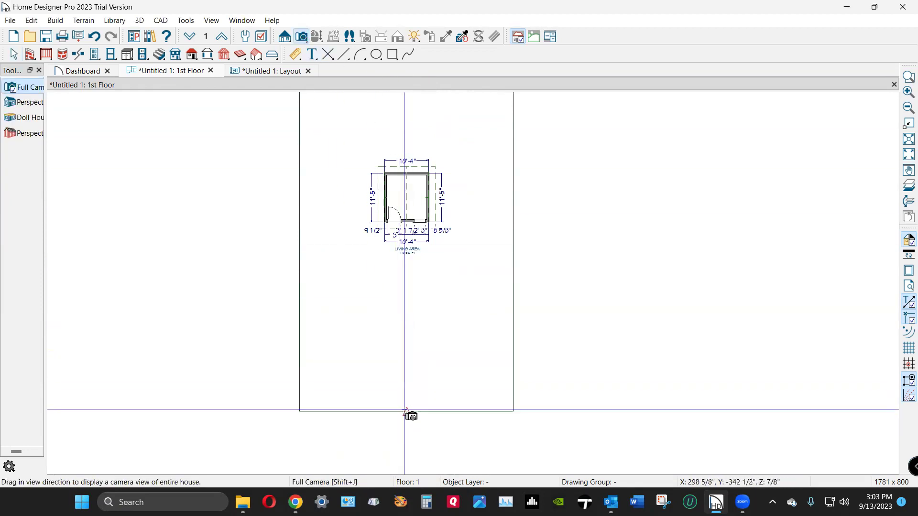
left_click_drag(406, 410, 402, 288)
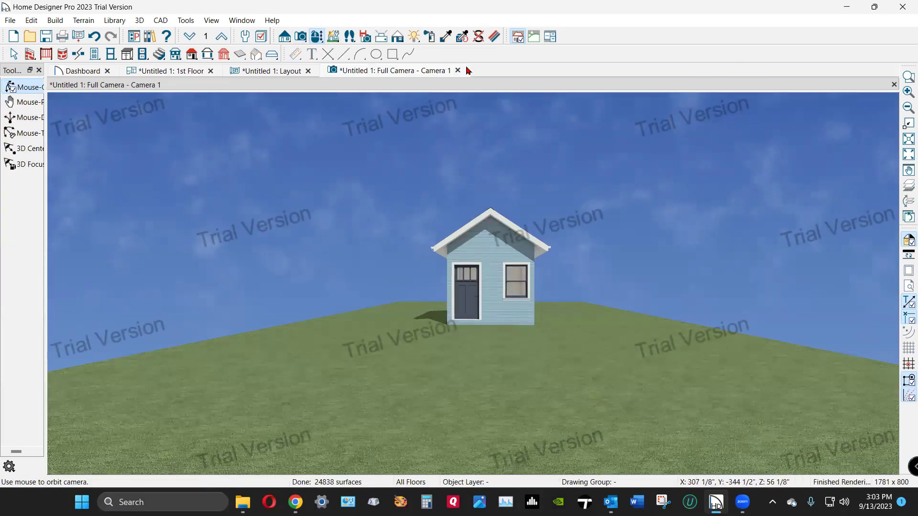
key("ctrl+w")
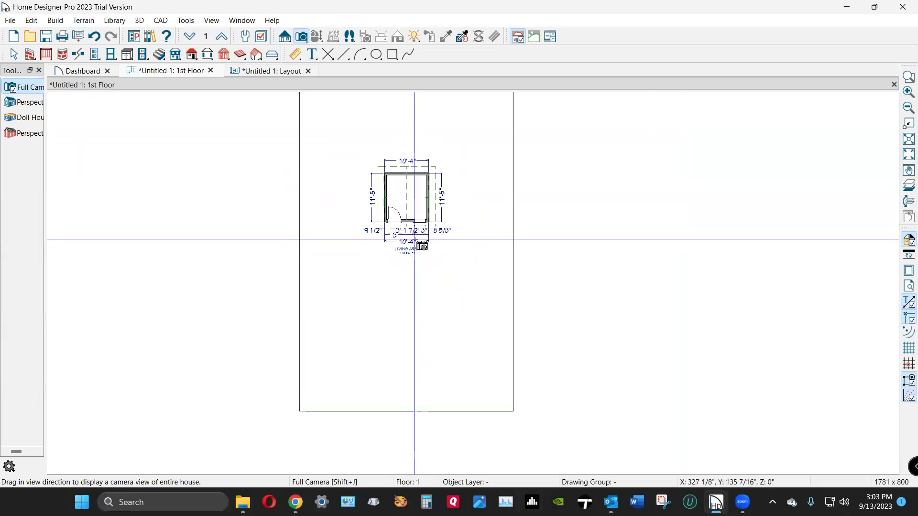
key("space")
Step: Drag a cross section/elevation camera toward the house front to create its front elevation
left_click(285, 37)
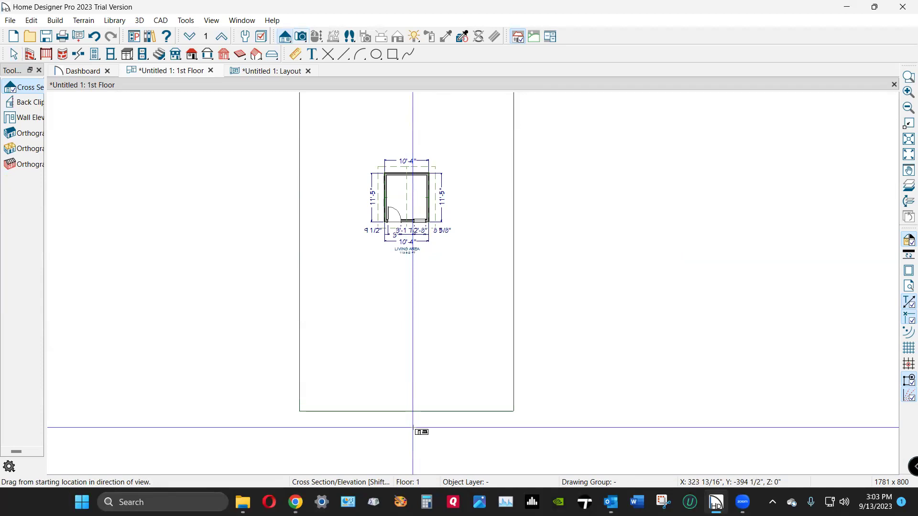
left_click_drag(413, 427, 406, 135)
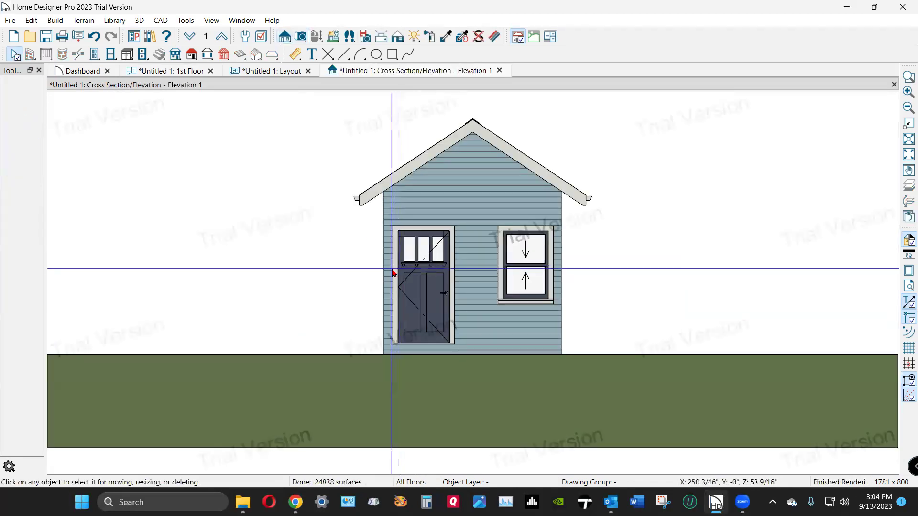
scroll(392, 271, "down", 1)
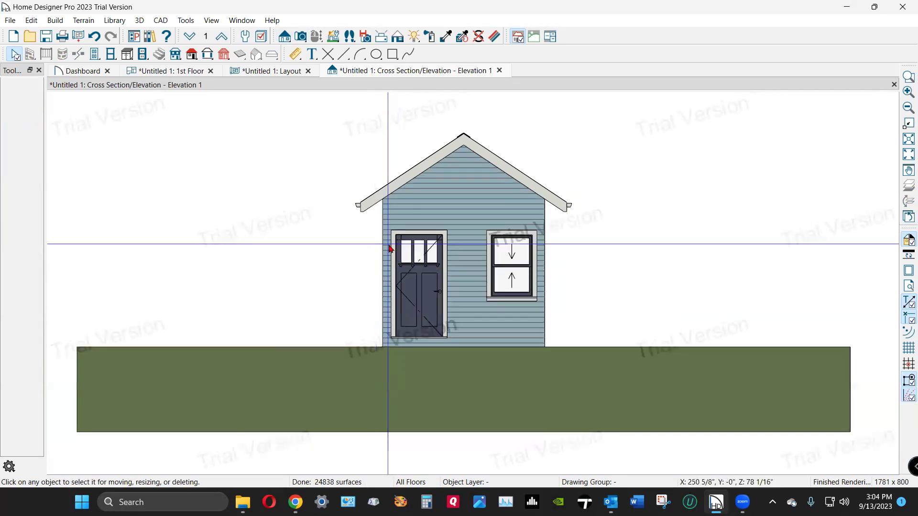
scroll(625, 139, "up", 1)
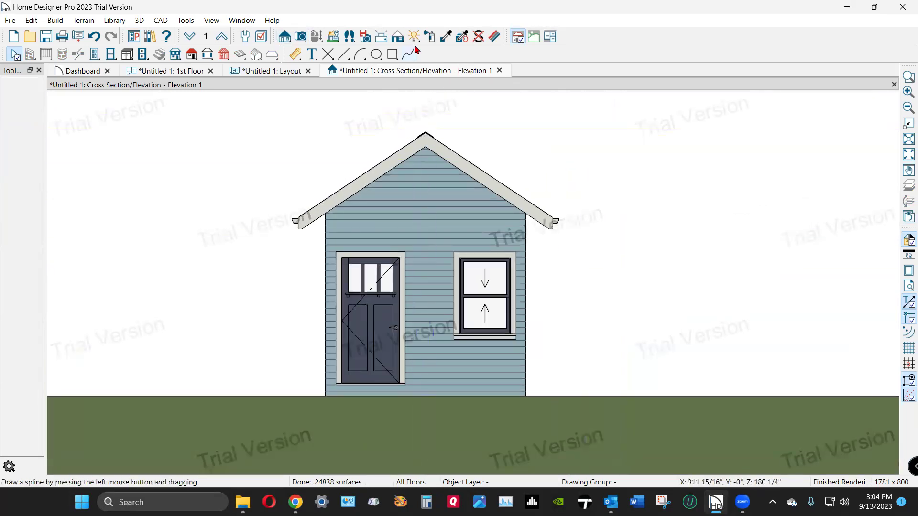
Step: Add a HELLO text-with-arrow label and move its arrow tip onto the roof
left_click(313, 57)
left_click(24, 103)
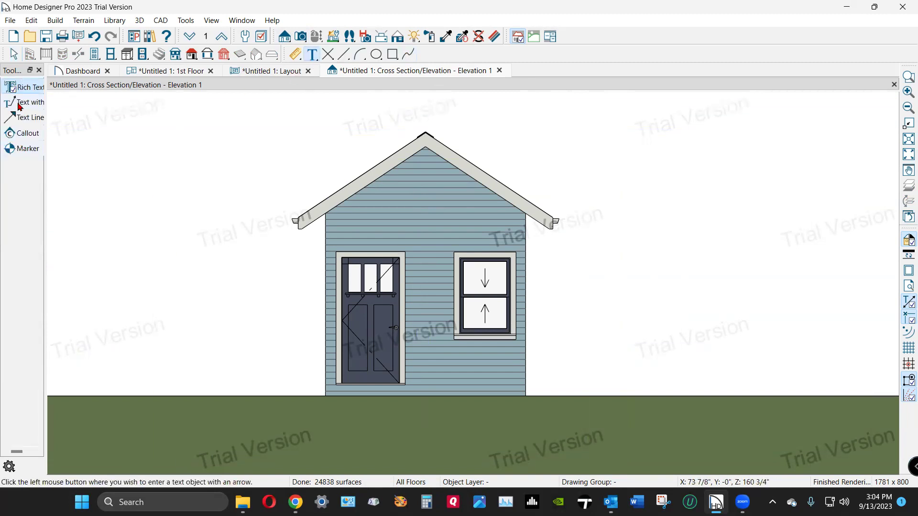
left_click_drag(491, 180, 533, 153)
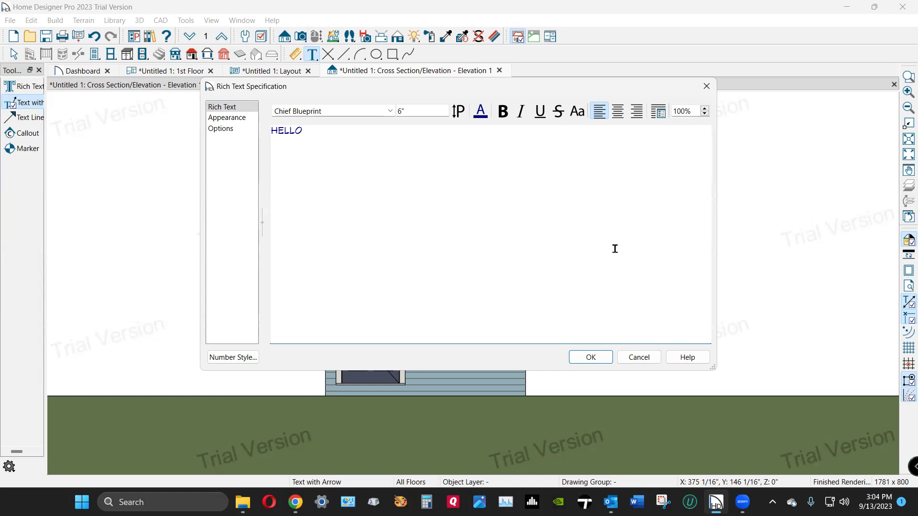
left_click(605, 355)
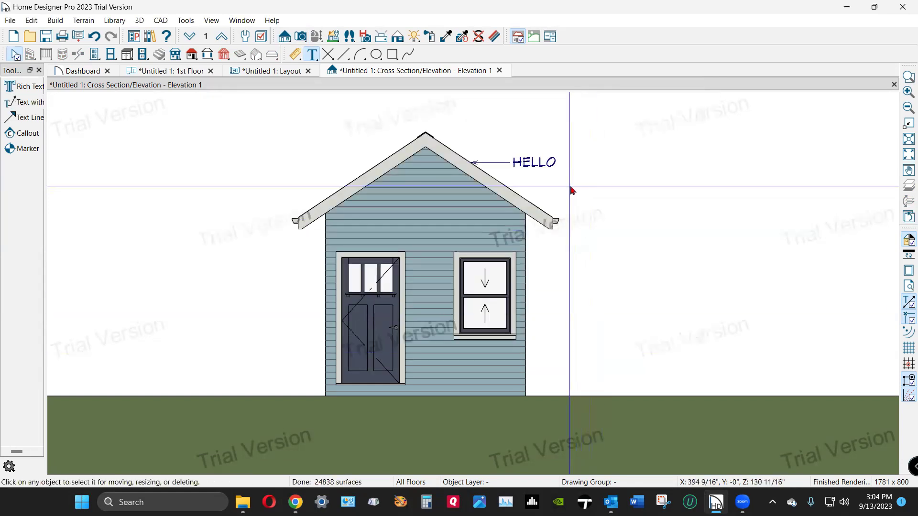
left_click(492, 163)
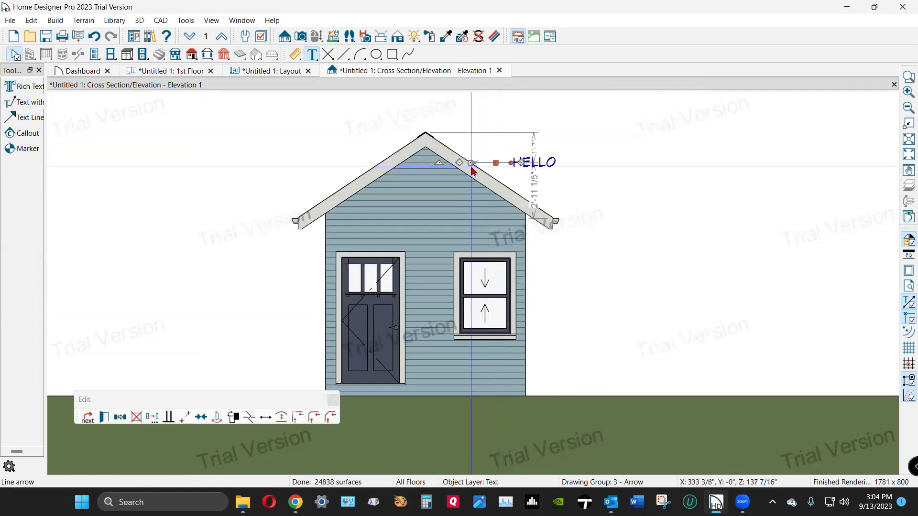
left_click_drag(470, 162, 487, 176)
left_click(553, 242)
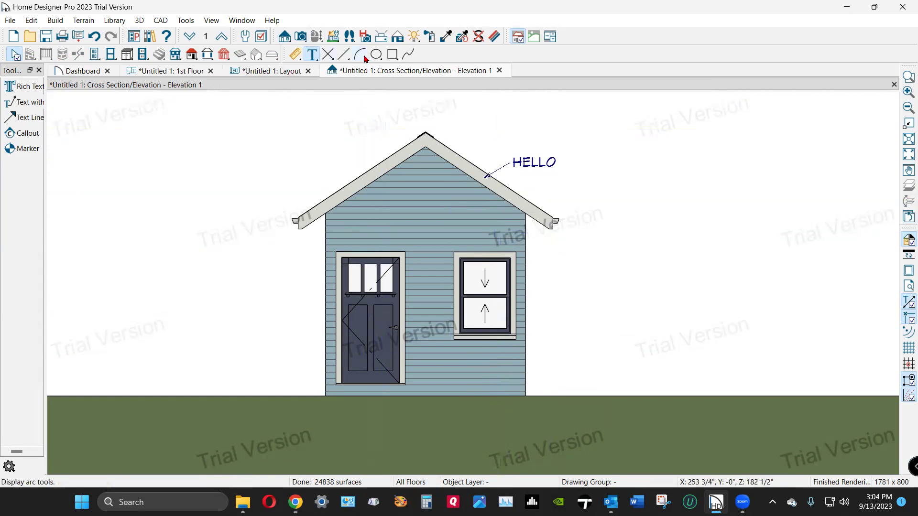
Step: Place a level-line marker labelled FLOOR at ground level right of the house
left_click(11, 143)
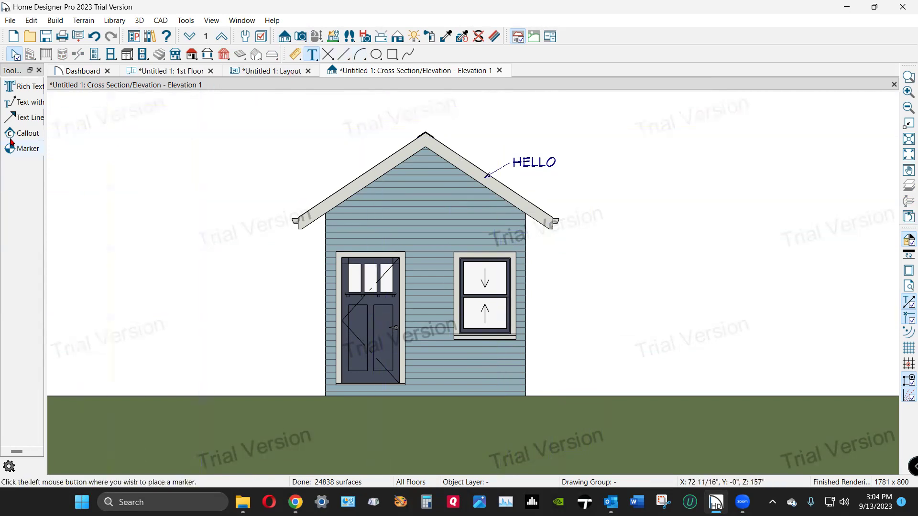
left_click(17, 150)
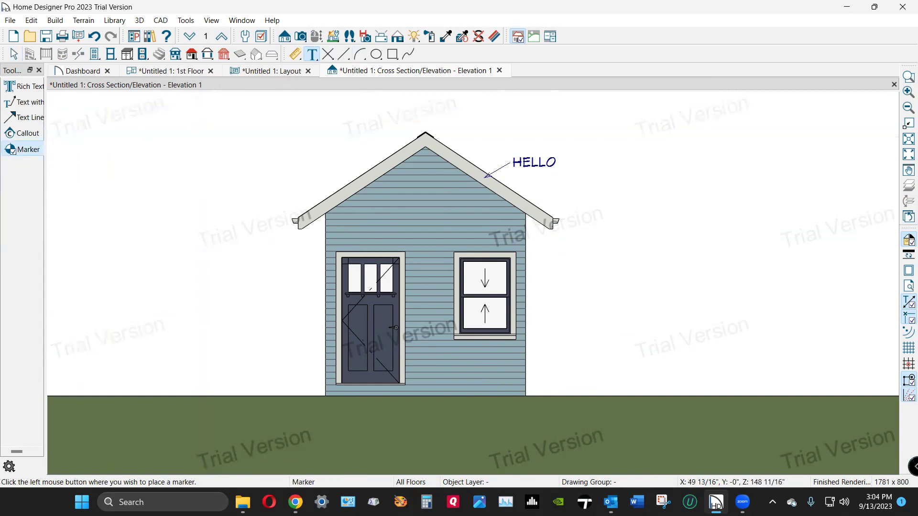
left_click(578, 383)
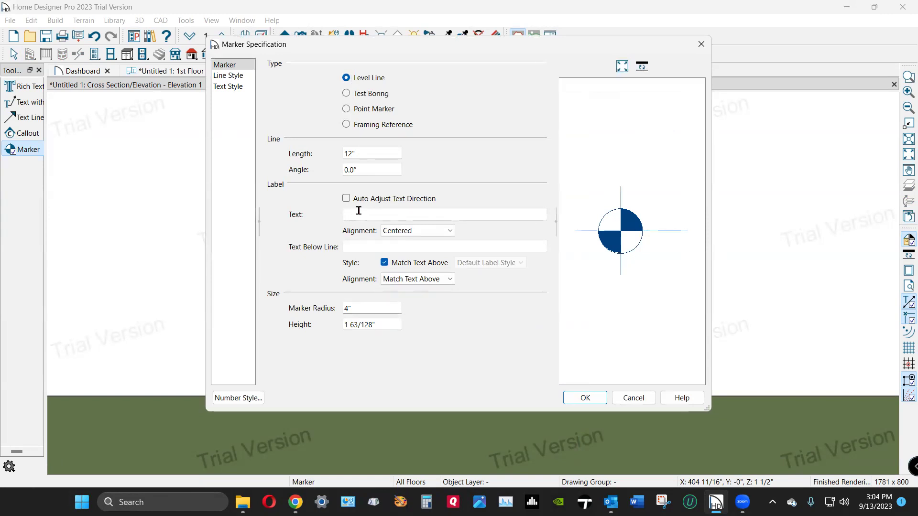
type("FLOOR")
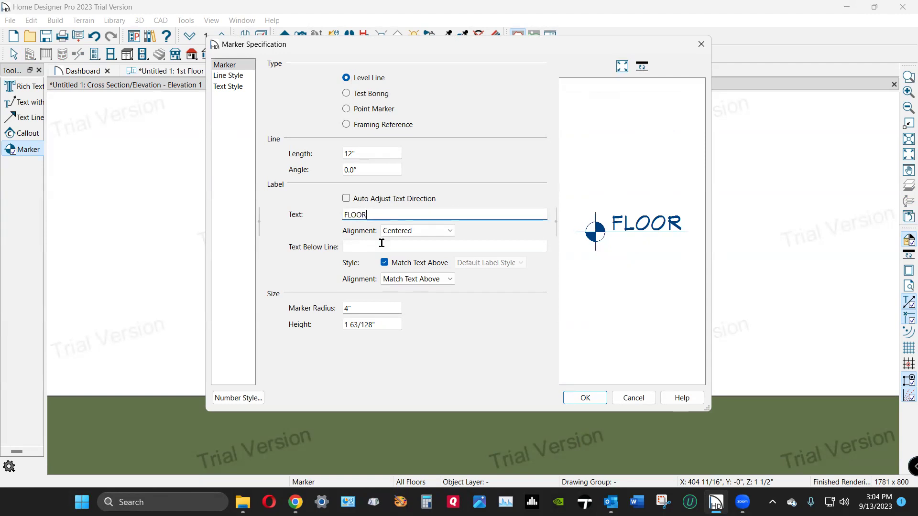
left_click(584, 399)
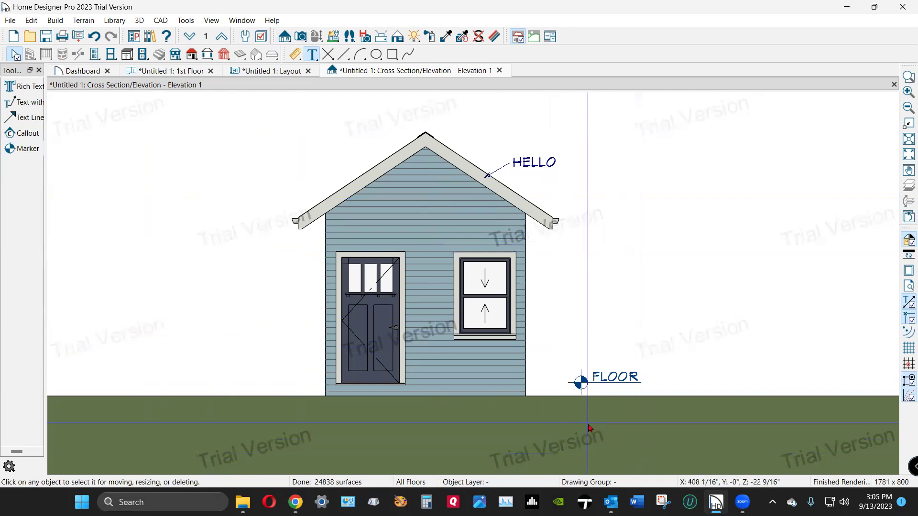
Step: Copy the FLOOR marker 7 inches lower with Transform/Replicate
scroll(581, 388, "up", 4)
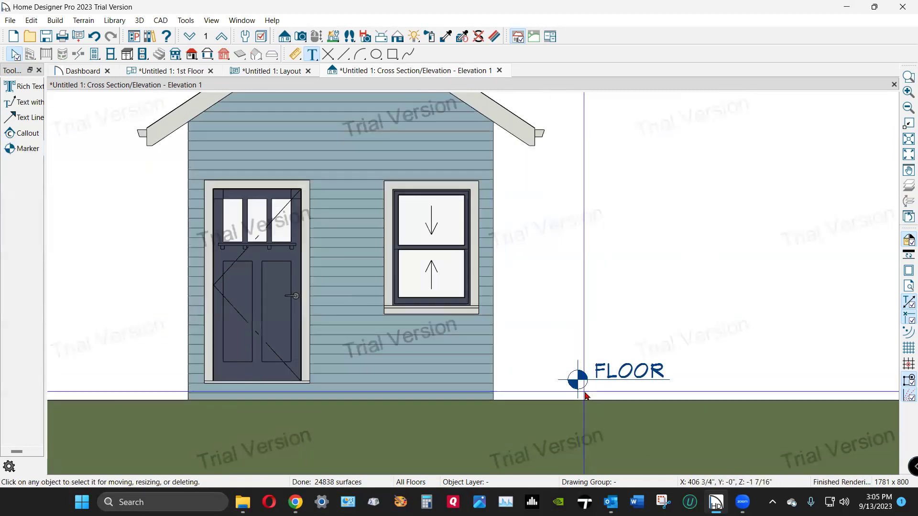
right_click(584, 381)
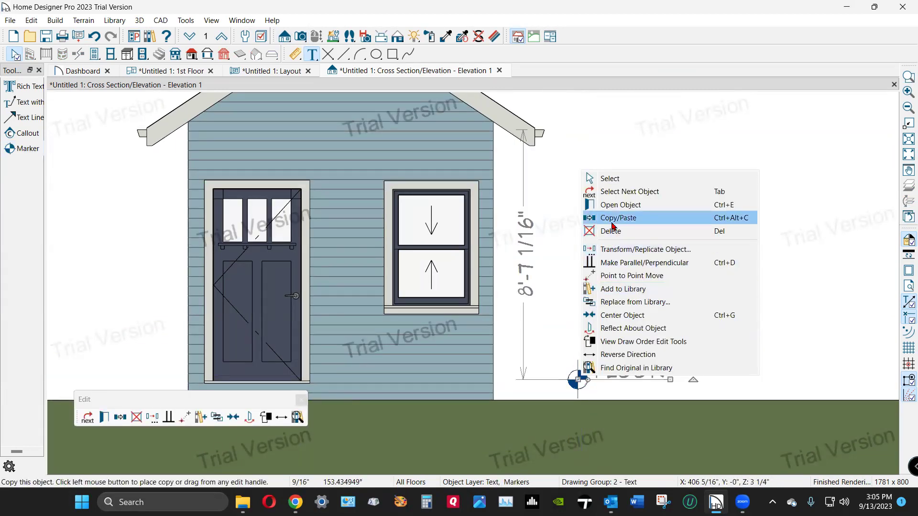
left_click(626, 249)
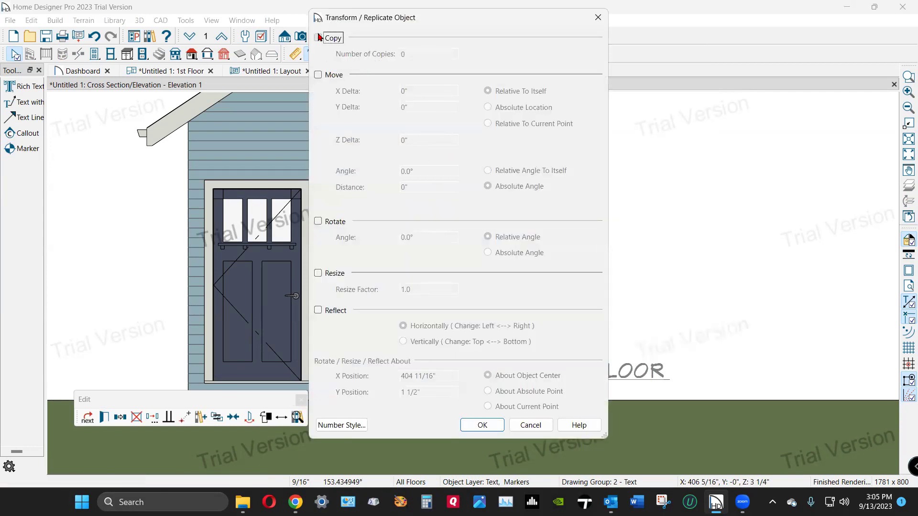
left_click(318, 38)
left_click(333, 75)
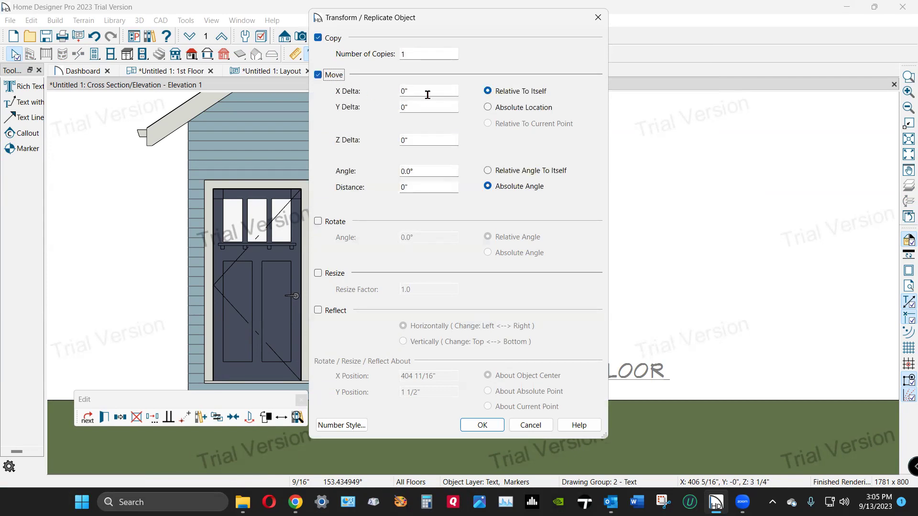
left_click(423, 141)
type("-")
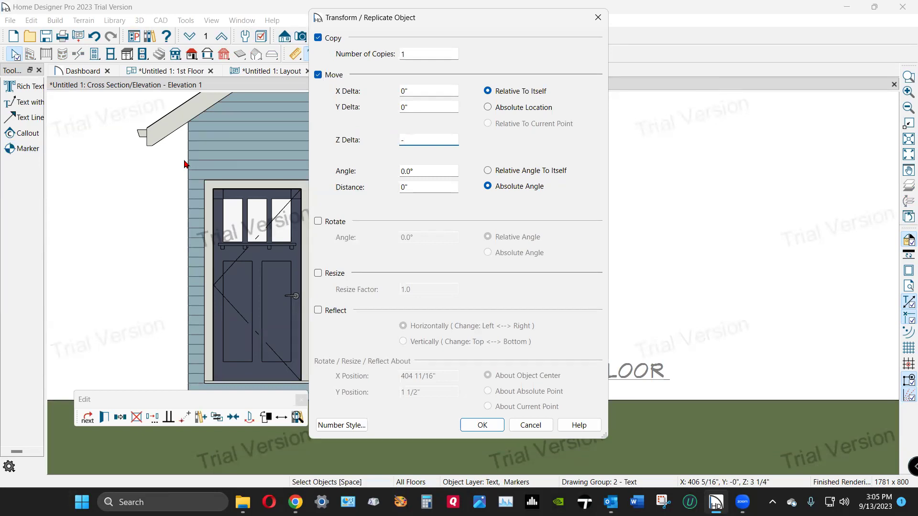
type("7")
left_click(471, 426)
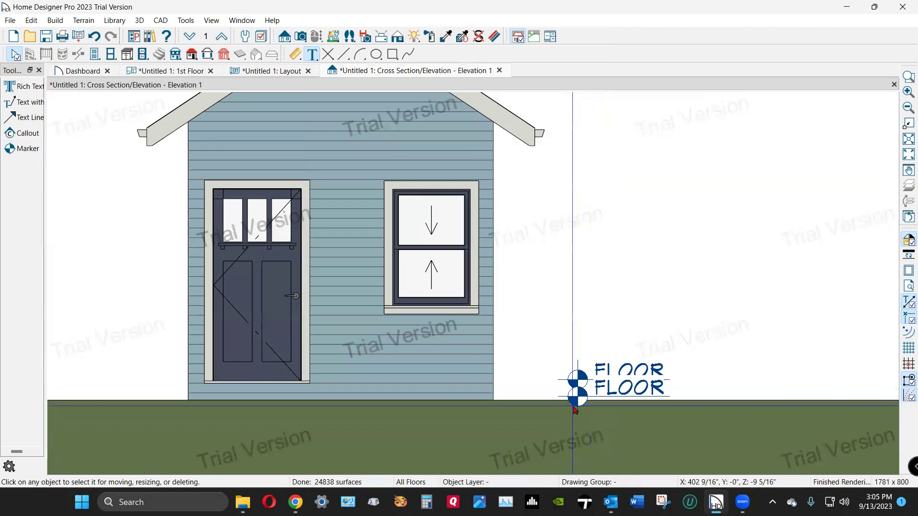
Step: Relabel the copied marker's text to GRADE
double_click(577, 388)
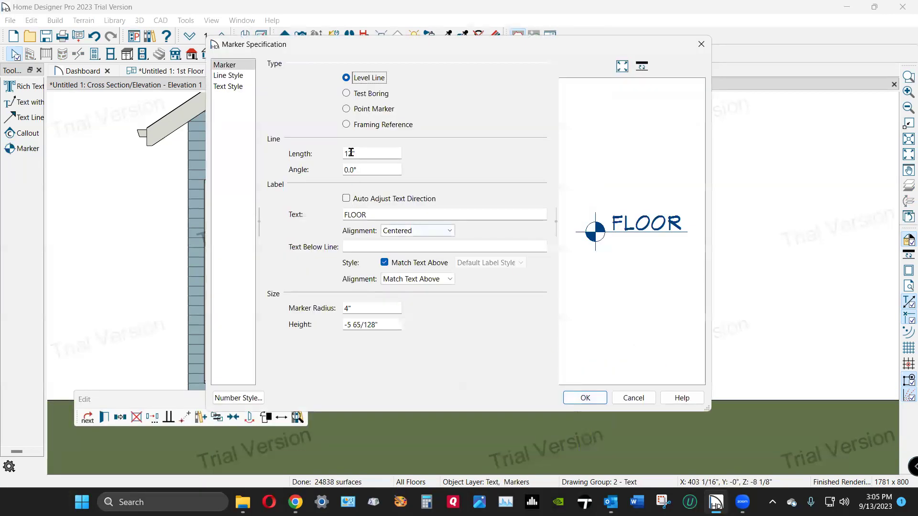
double_click(398, 215)
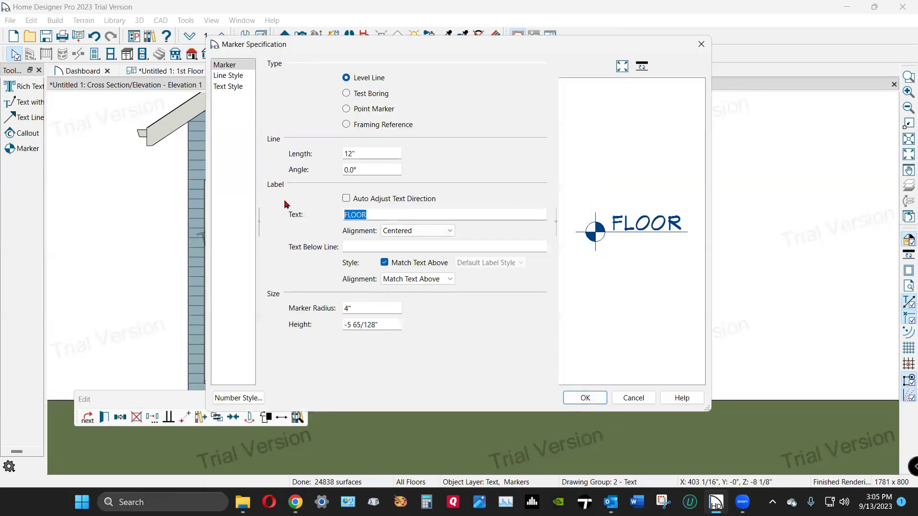
type("GRADE")
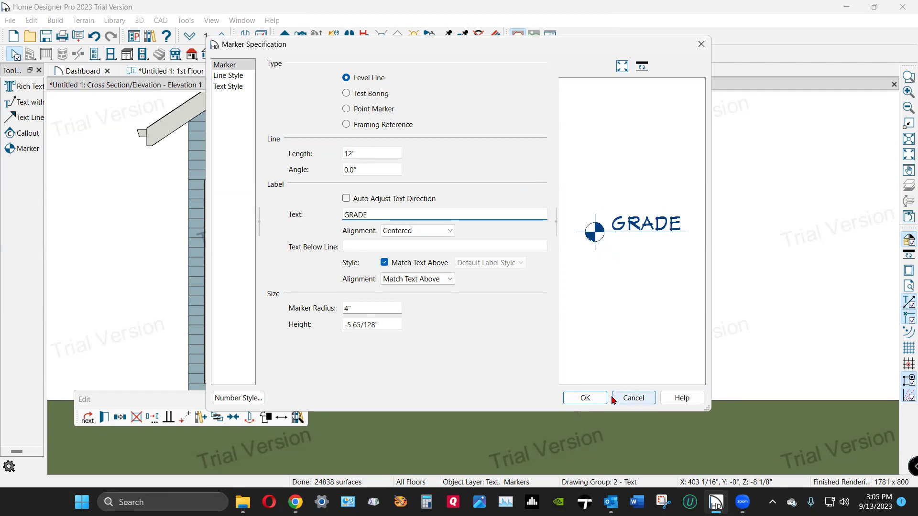
left_click(586, 398)
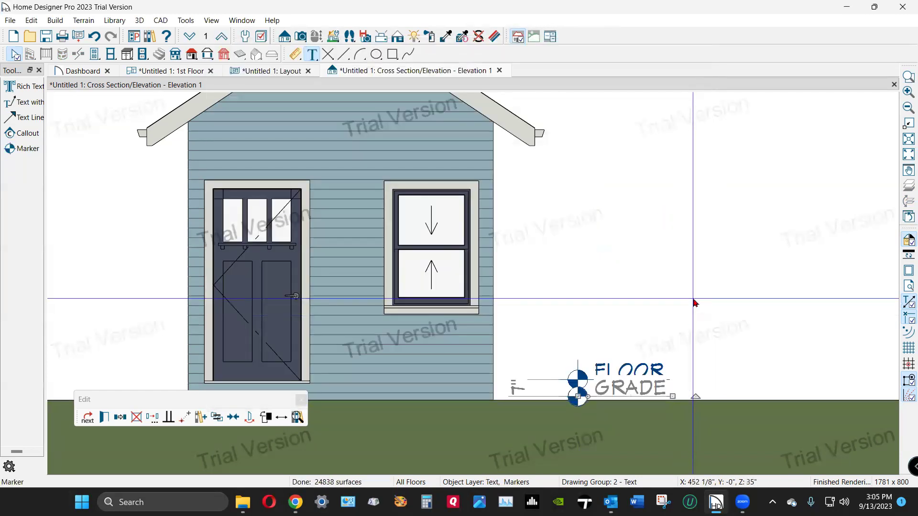
Step: Copy the FLOOR marker 9 feet upward with Transform/Replicate
key("Escape")
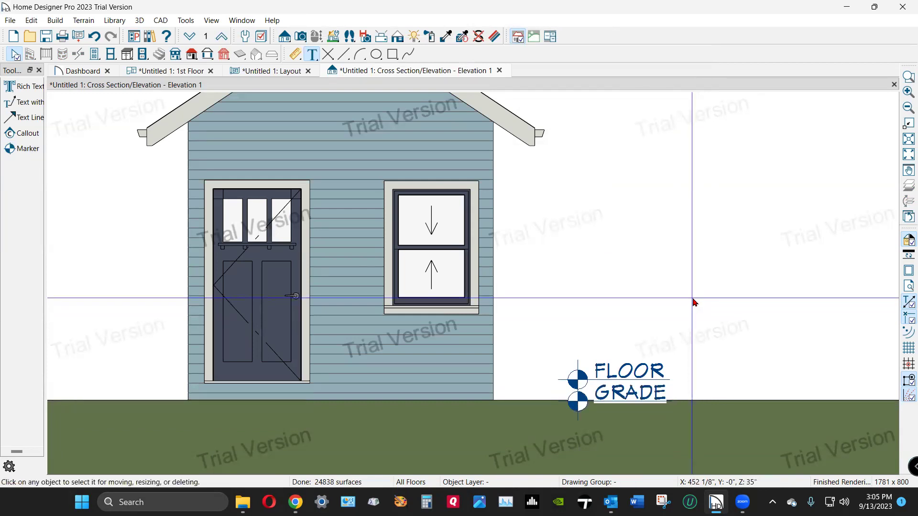
scroll(391, 298, "down", 1)
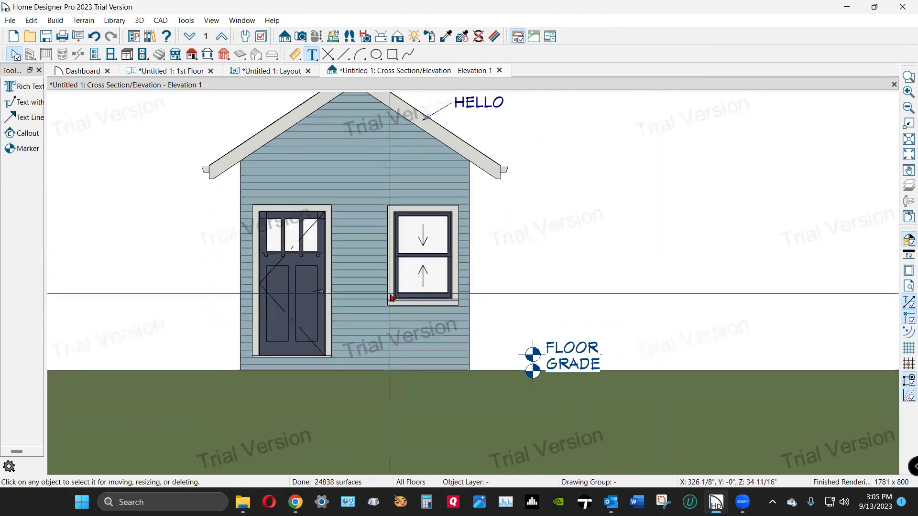
scroll(391, 299, "down", 2)
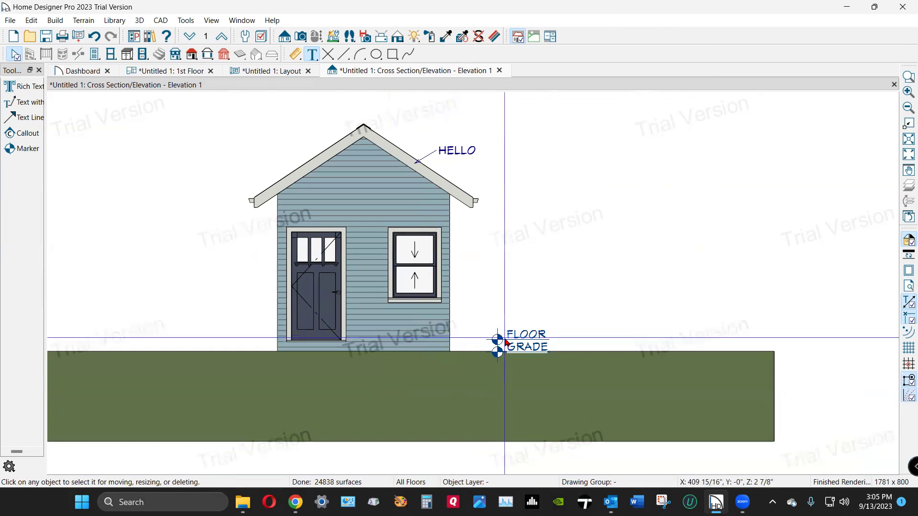
left_click(506, 342)
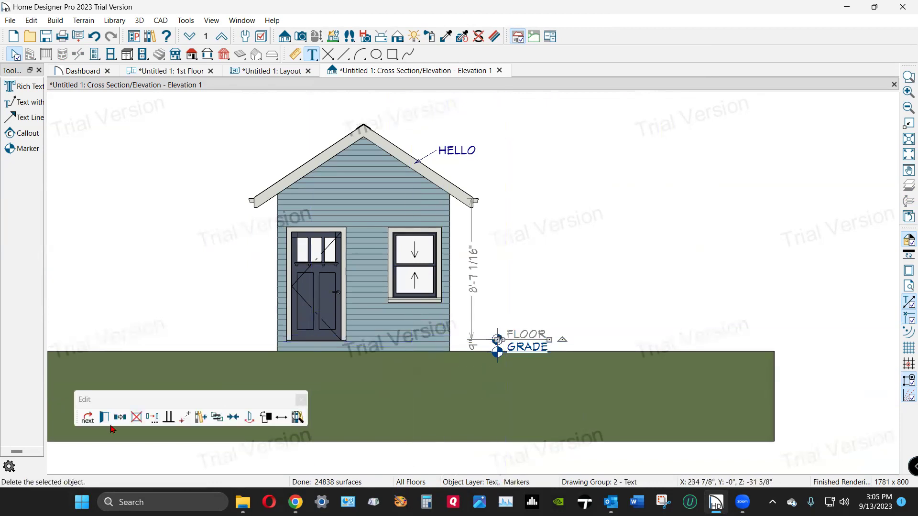
left_click(153, 417)
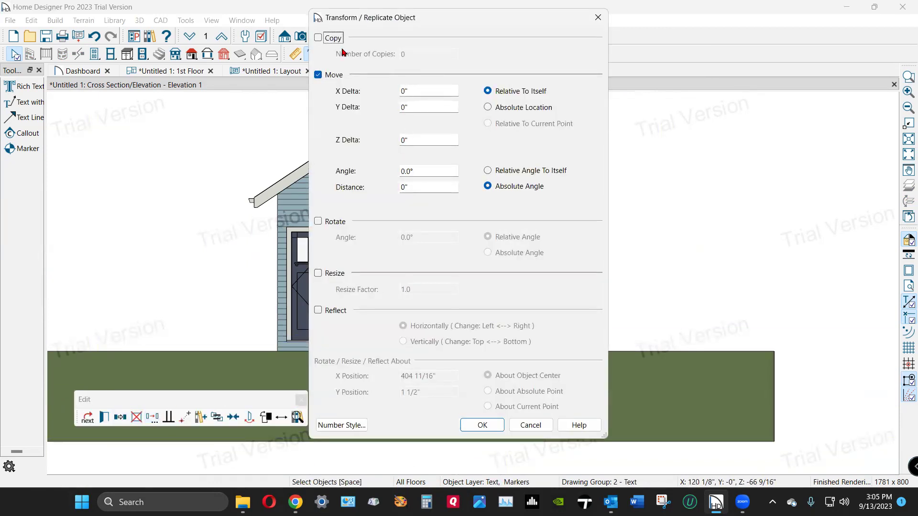
left_click(318, 37)
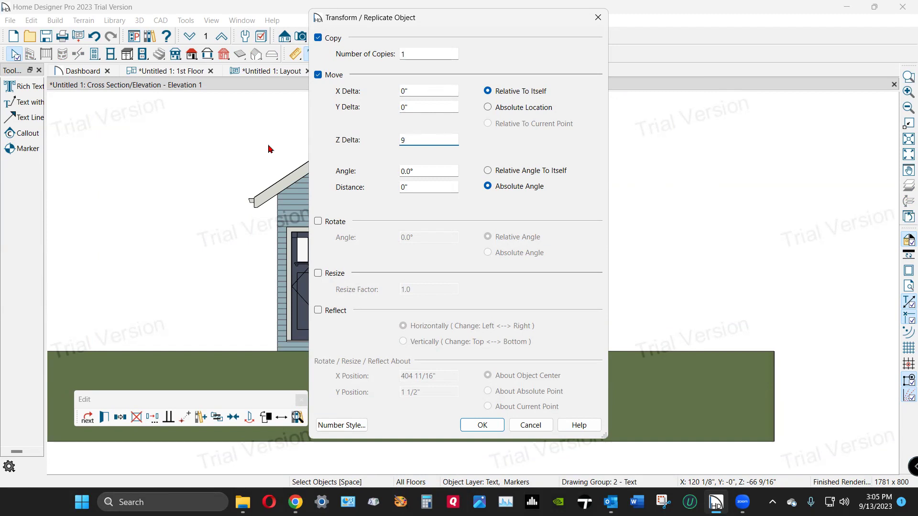
key("Return")
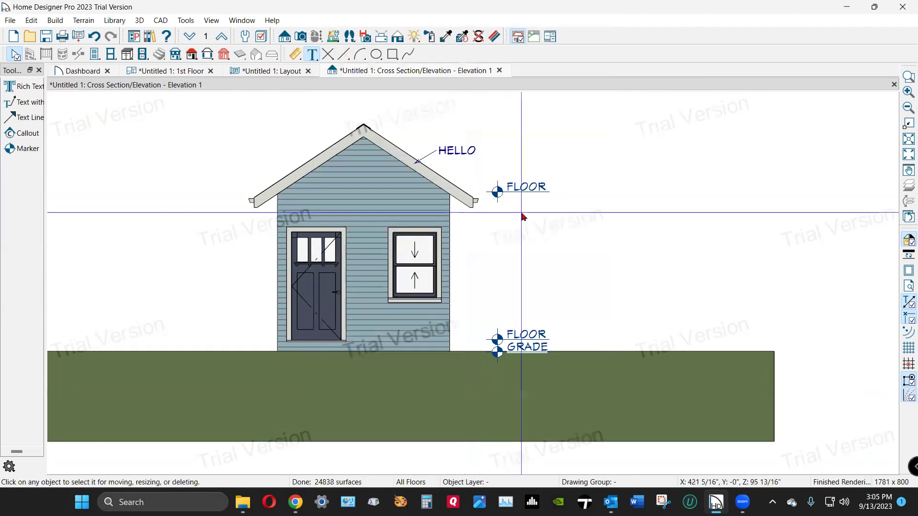
Step: Relabel the raised marker copy's text to CEILING
double_click(507, 202)
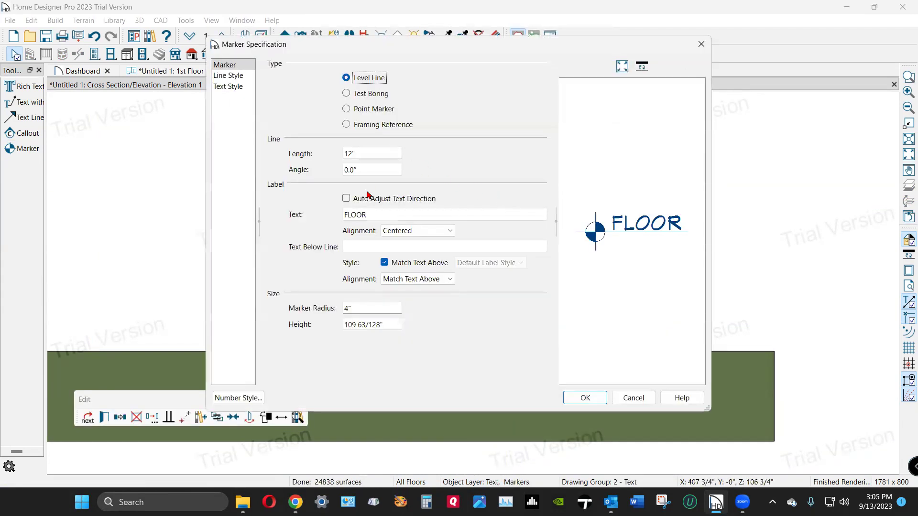
double_click(375, 211)
type("C")
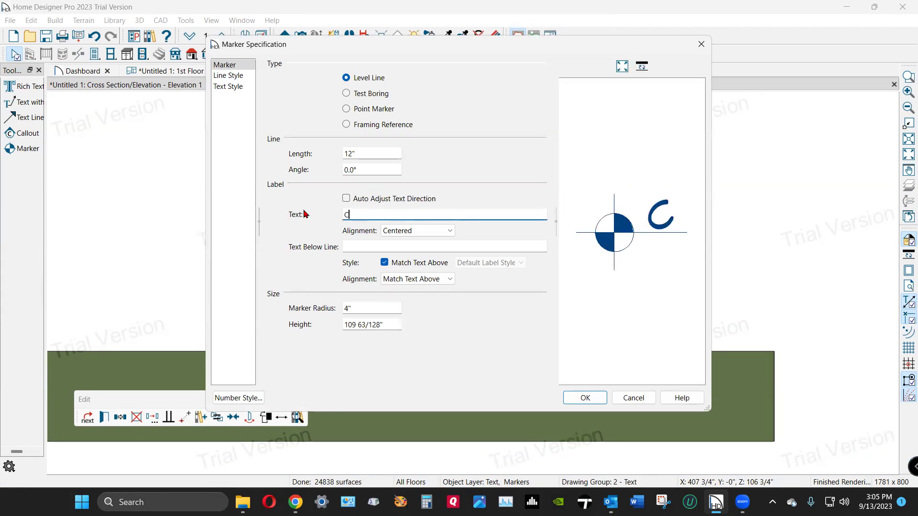
type("EILING")
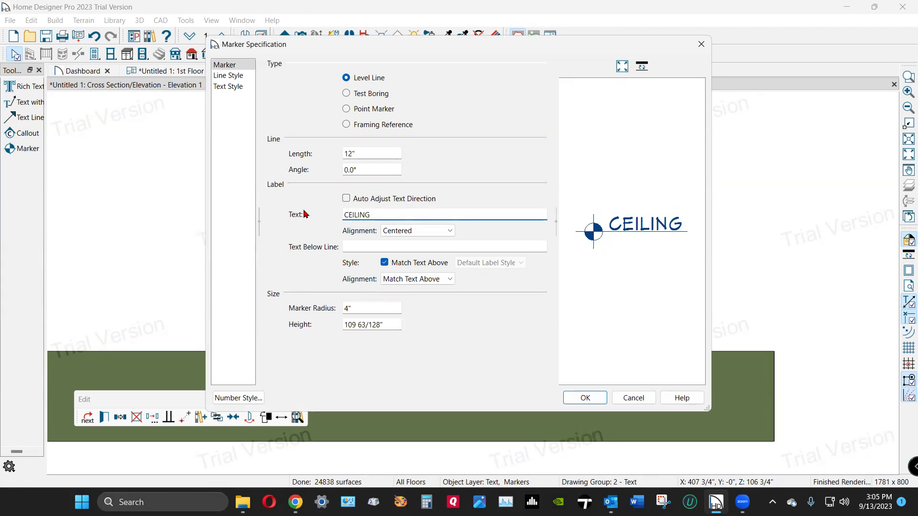
left_click(588, 399)
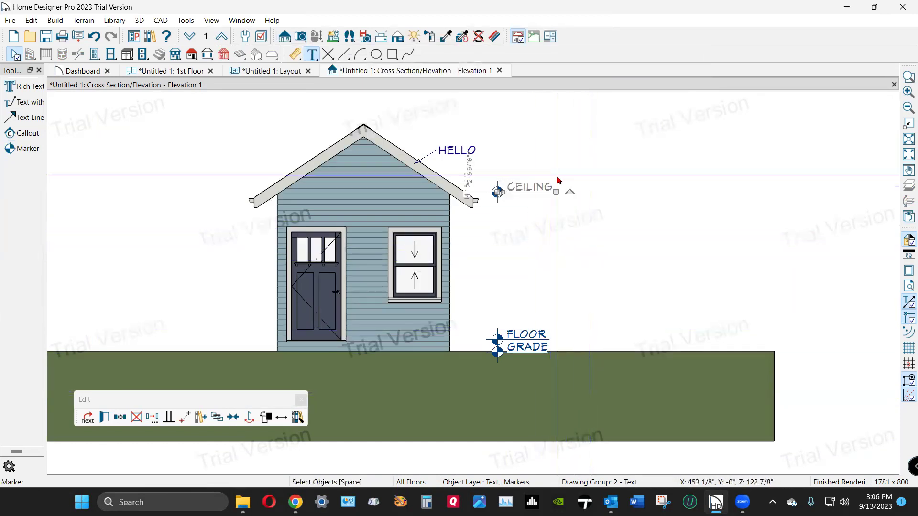
Step: Place an end-to-end dimension at the FLOOR and GRADE markers
key("Escape")
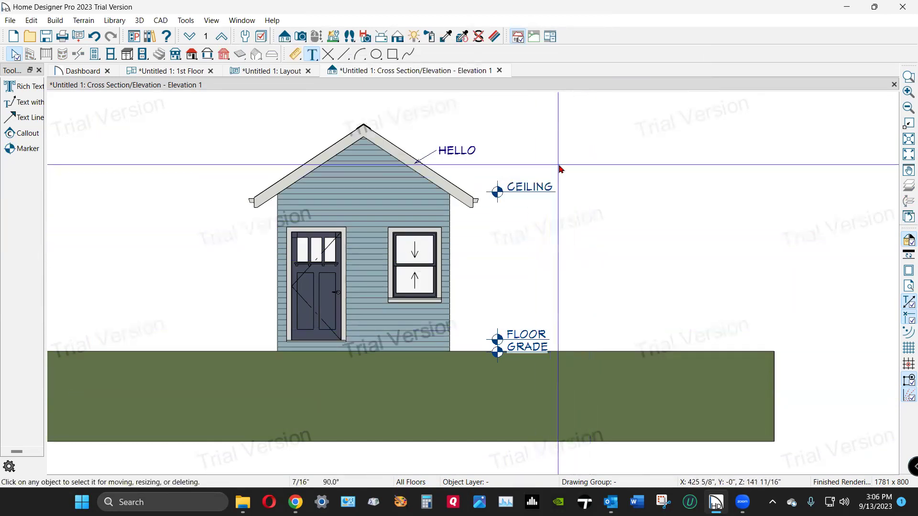
left_click(295, 55)
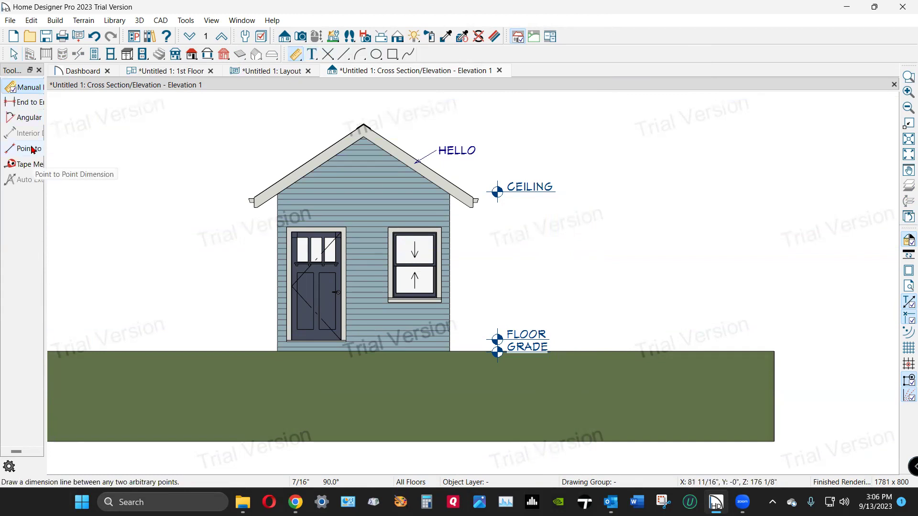
left_click(19, 105)
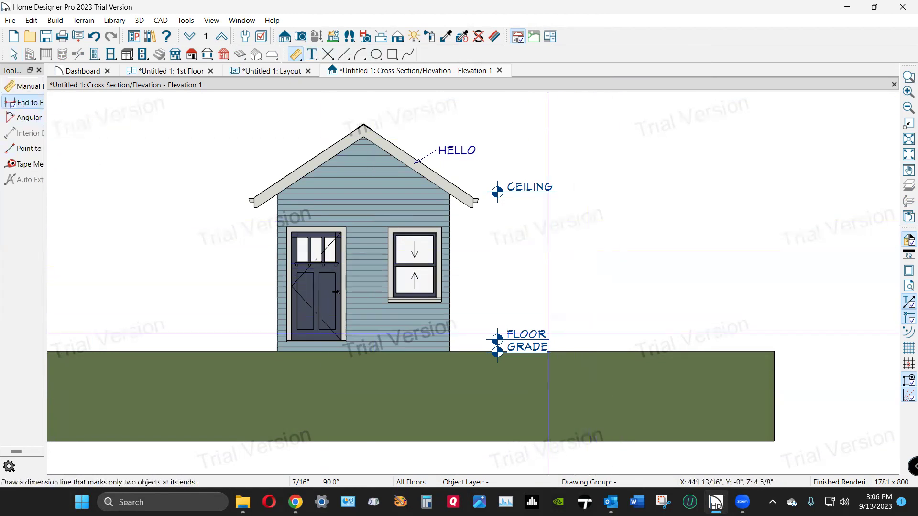
left_click(498, 351)
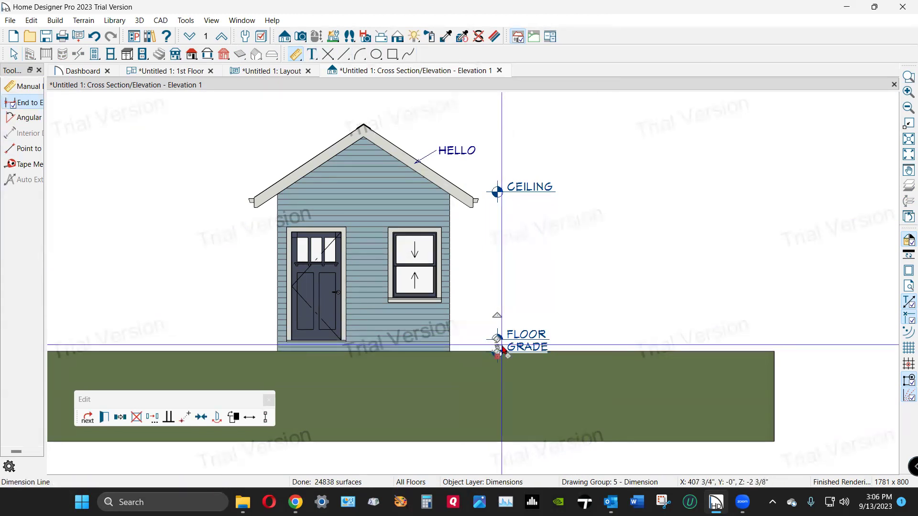
key("space")
Step: Select the new dimension hidden under the FLOOR/GRADE markers using Tab
left_click(498, 352)
scroll(499, 353, "up", 5)
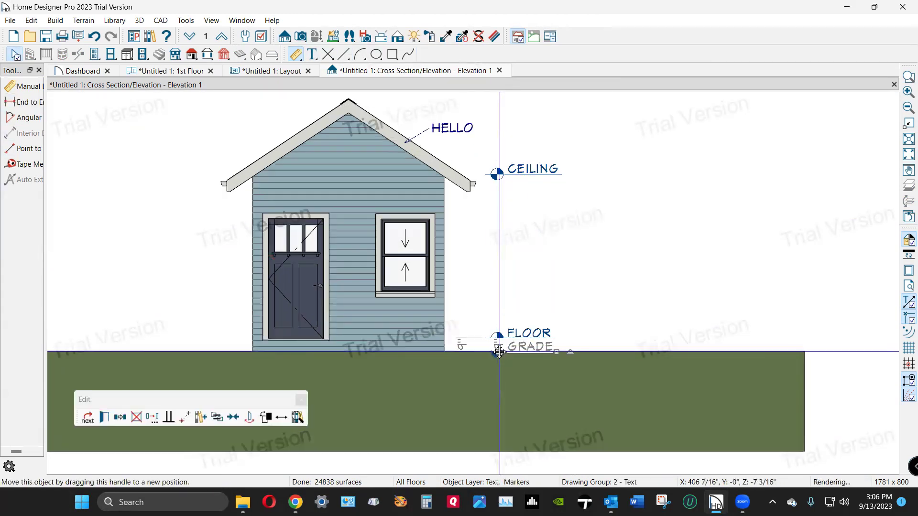
scroll(489, 323, "up", 1)
left_click(492, 328)
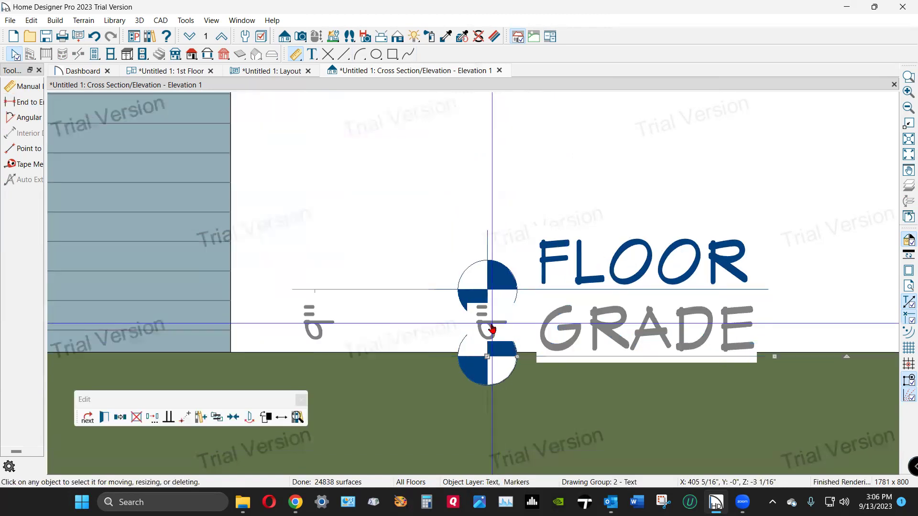
scroll(493, 333, "down", 3)
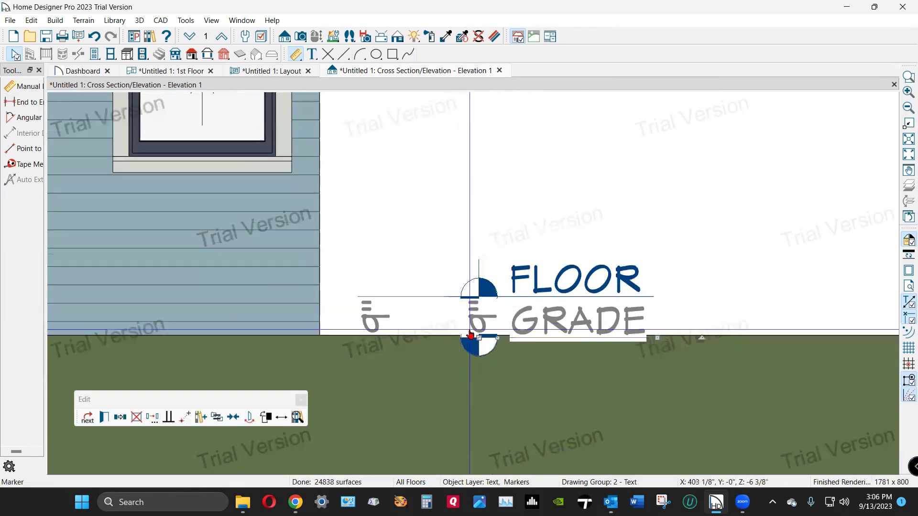
key("Escape")
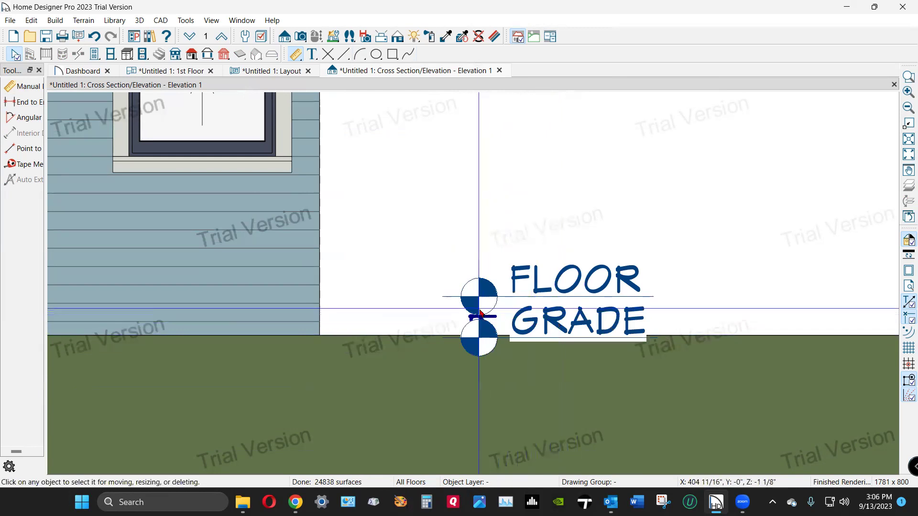
left_click(480, 321)
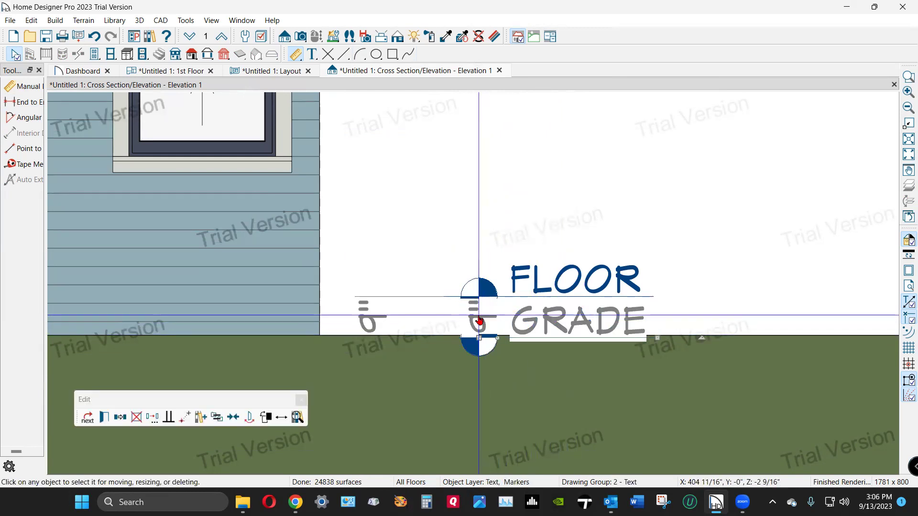
key("Tab")
key("Tab")
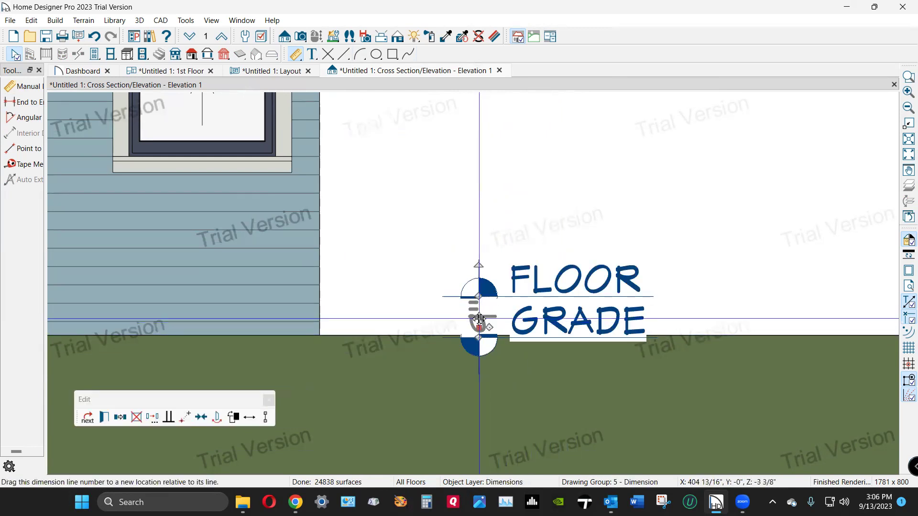
Step: Move the dimension line left of the markers and adjust its ends to the CEILING and GRADE lines
left_click_drag(480, 319, 442, 214)
scroll(436, 329, "down", 5)
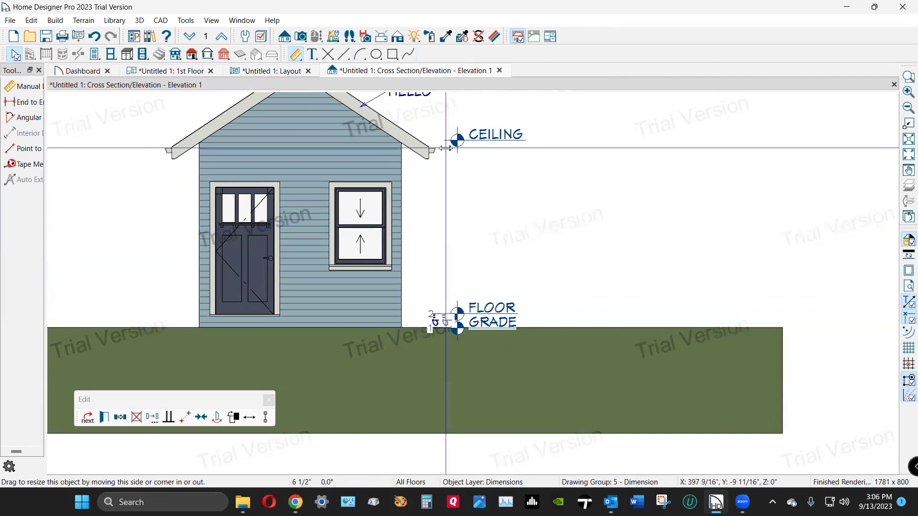
mouse_move(446, 148)
left_mouse_down()
mouse_move(448, 138)
mouse_move(450, 335)
mouse_move(447, 139)
left_mouse_up()
scroll(458, 325, "up", 2)
left_click_drag(450, 308, 417, 307)
scroll(418, 323, "down", 3)
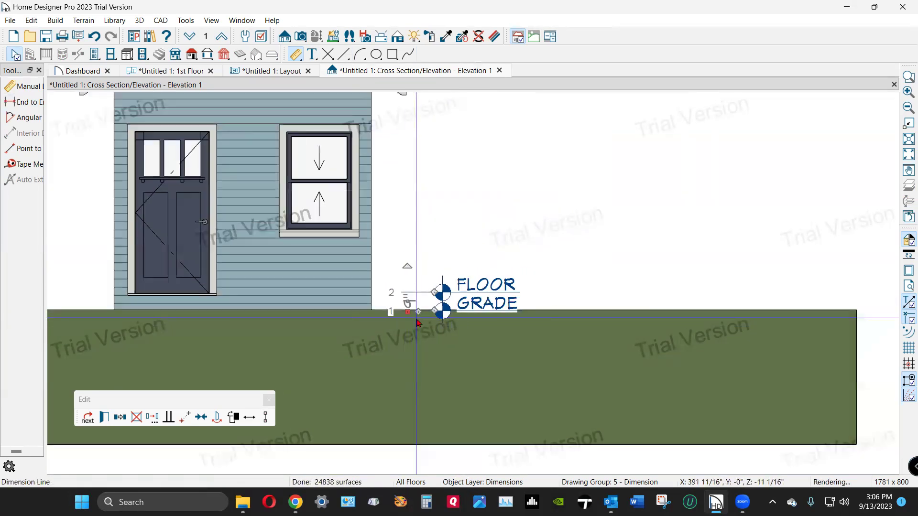
Step: Draw a 9' ceiling-to-floor vertical dimension and stretch its lower end down to grade
left_click(390, 173)
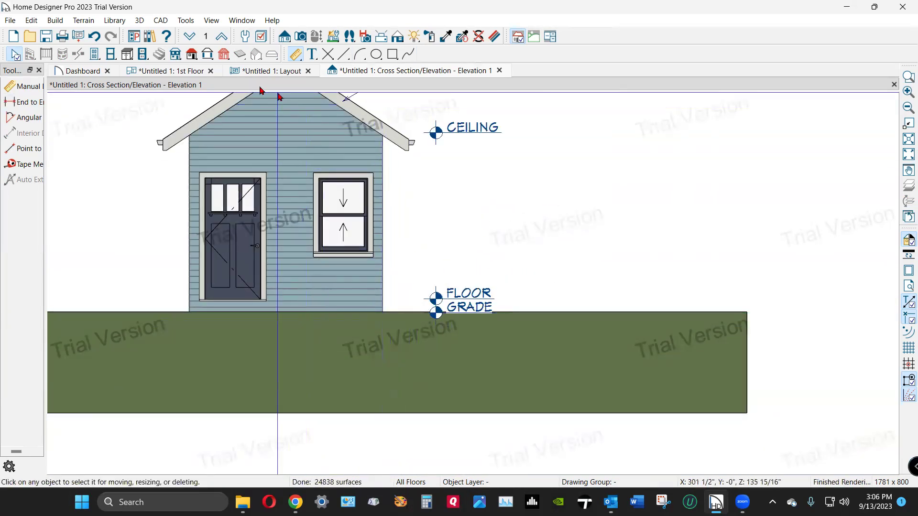
left_click(7, 103)
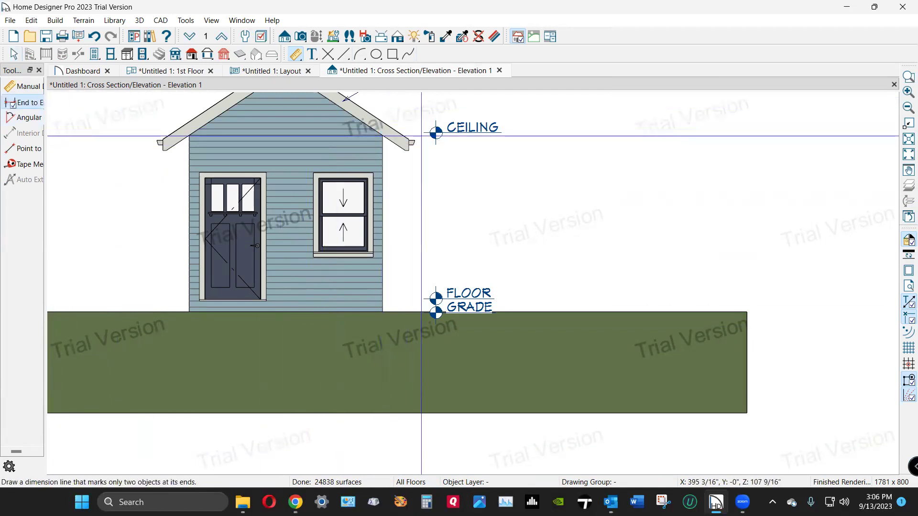
left_click_drag(436, 134, 441, 298)
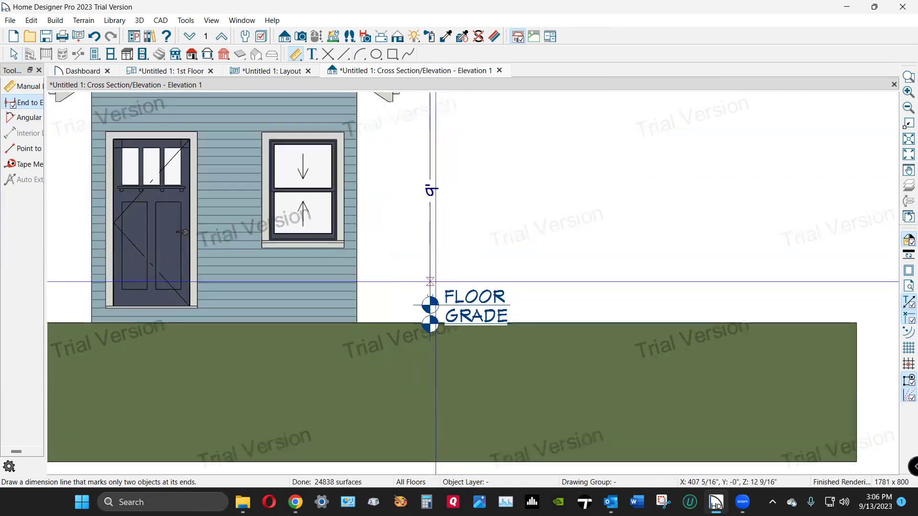
left_click(430, 276)
left_click_drag(430, 278, 410, 331)
scroll(394, 321, "down", 3)
key("space")
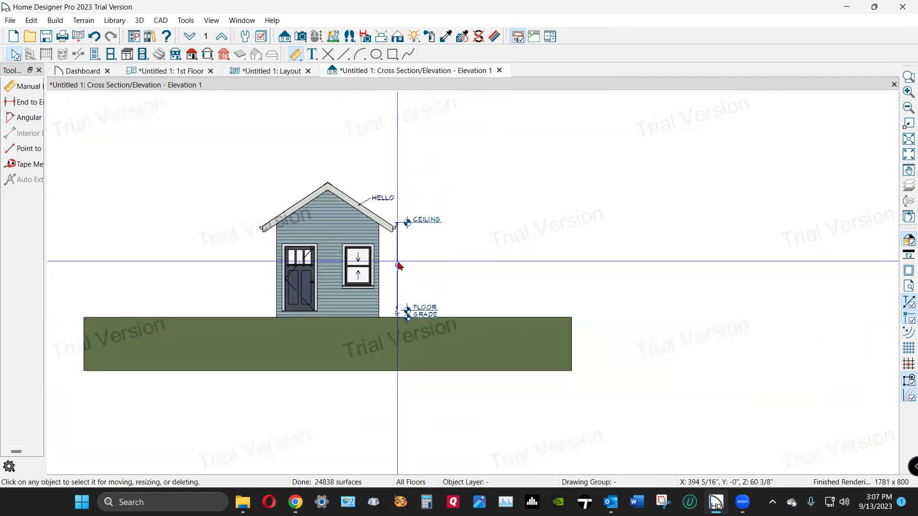
Step: Extend the vertical dimension's top end up to the roof ridge
scroll(401, 261, "up", 1)
left_click(404, 273)
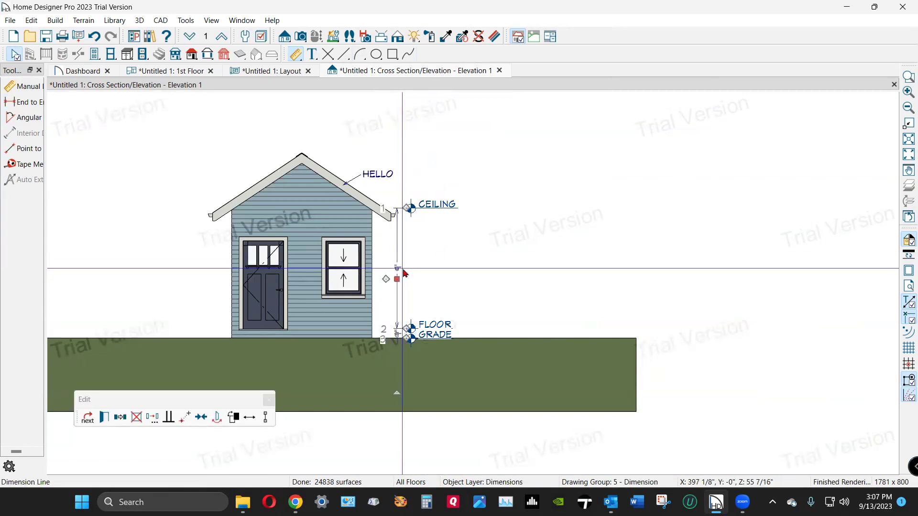
scroll(383, 282, "up", 1)
left_click_drag(359, 291, 292, 141)
key("space")
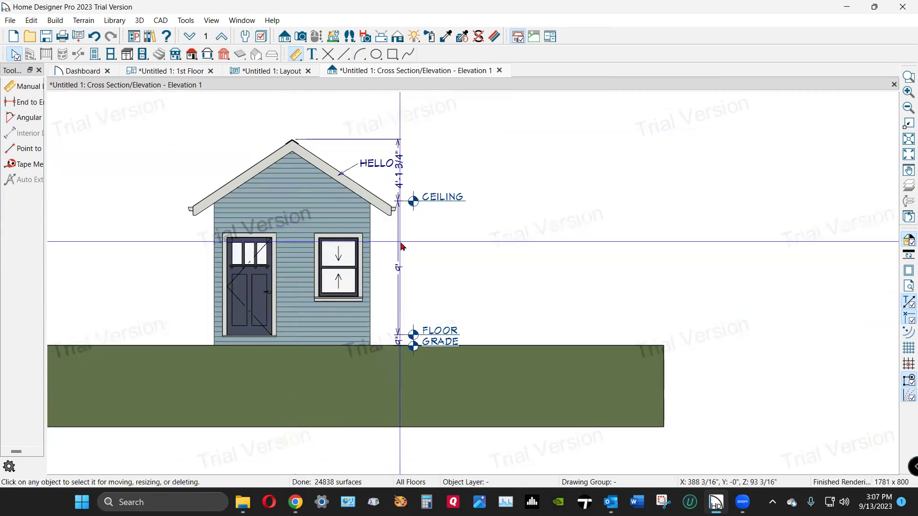
Step: Move the HELLO label higher up the roof
left_click(385, 167)
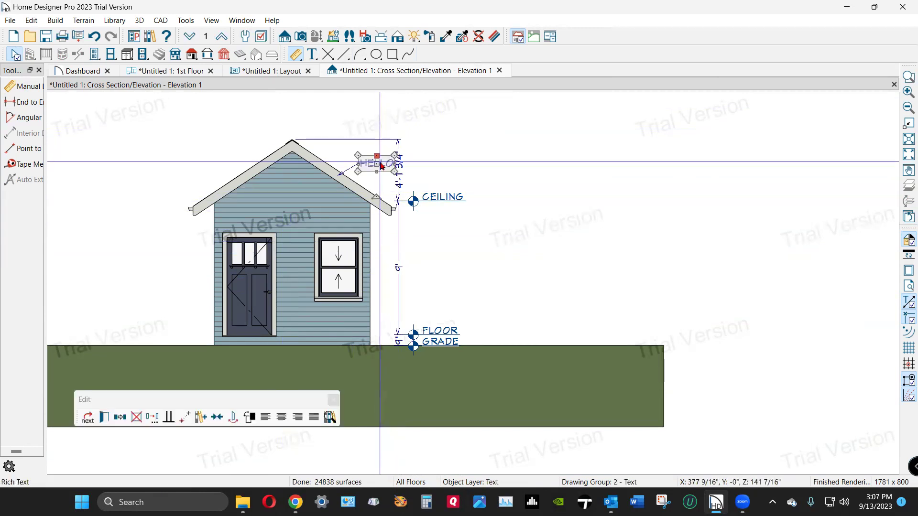
left_click_drag(377, 163, 373, 153)
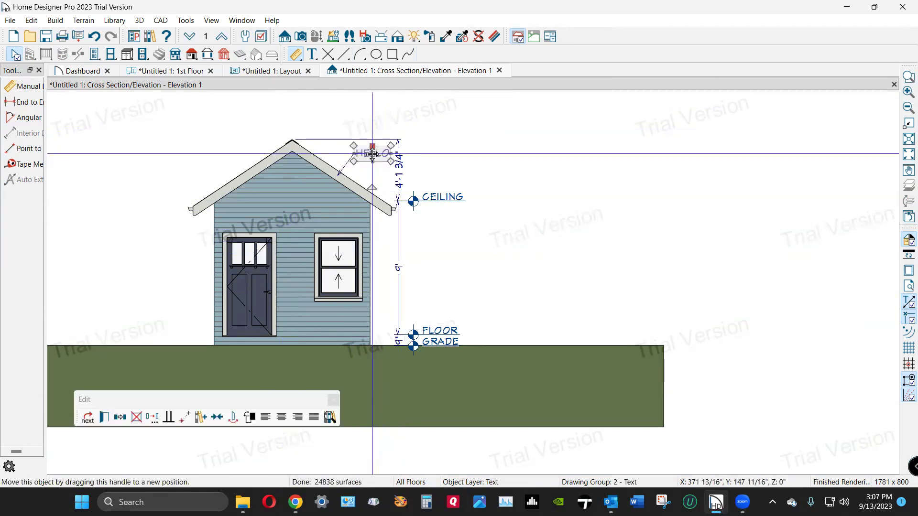
key("space")
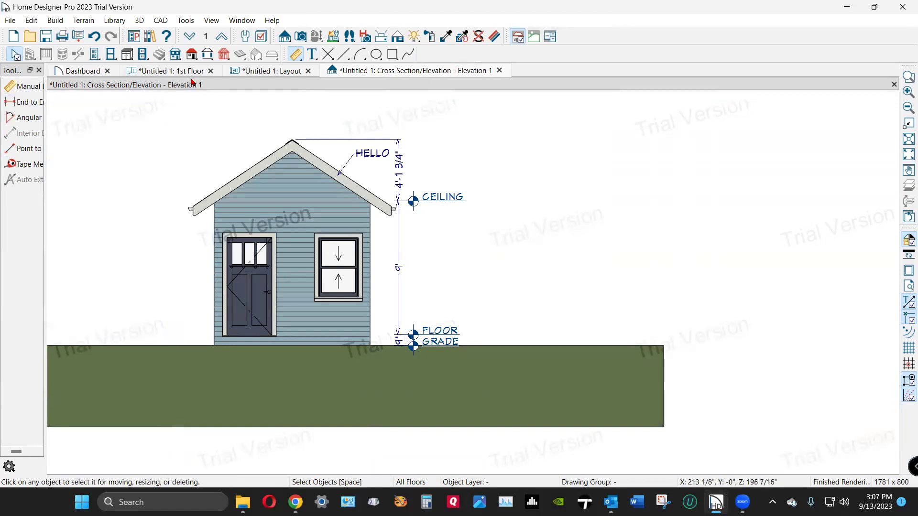
left_click(293, 72)
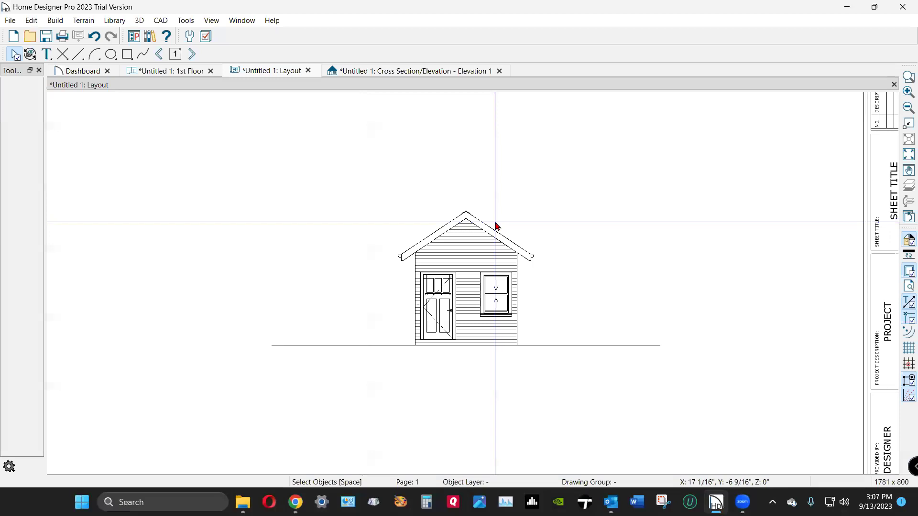
scroll(249, 268, "down", 2)
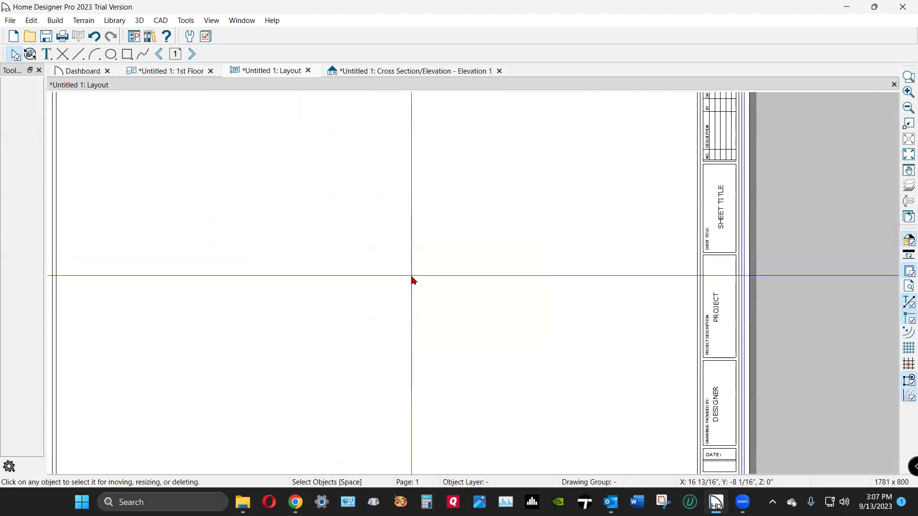
scroll(286, 325, "down", 3)
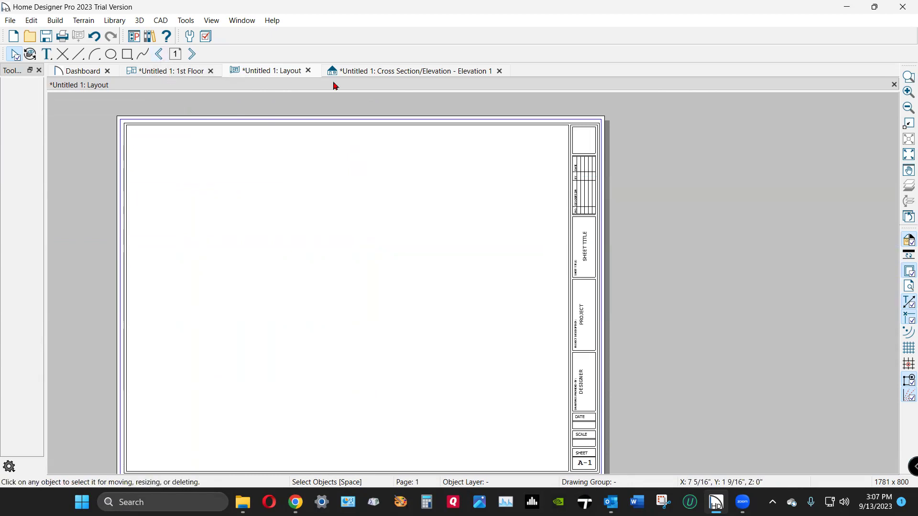
left_click(434, 72)
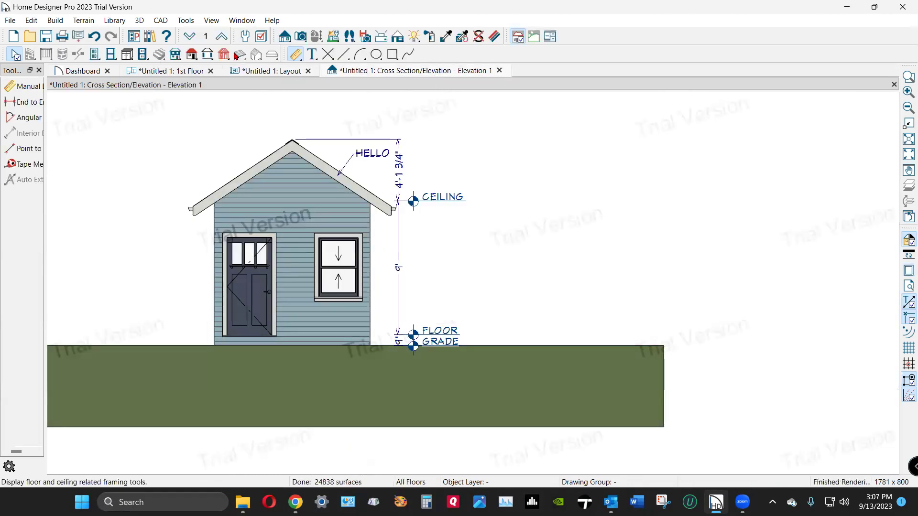
scroll(145, 134, "up", 2)
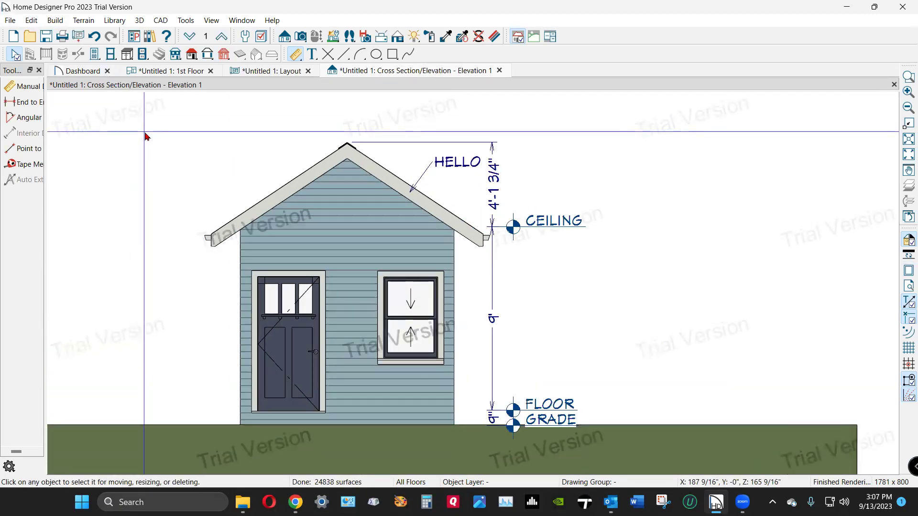
Step: Send the current elevation to layout page 1 as plot lines at 1/4 in = 1 ft
left_click(10, 22)
left_click(64, 270)
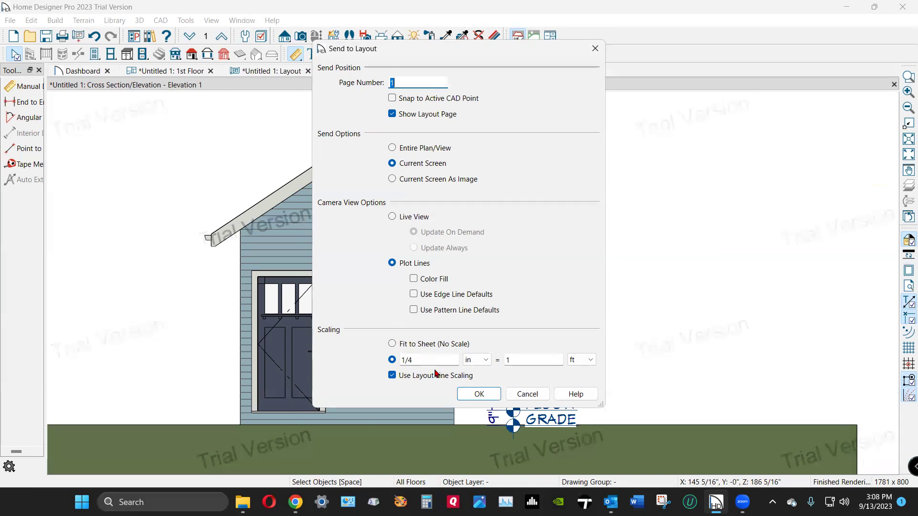
left_click(494, 396)
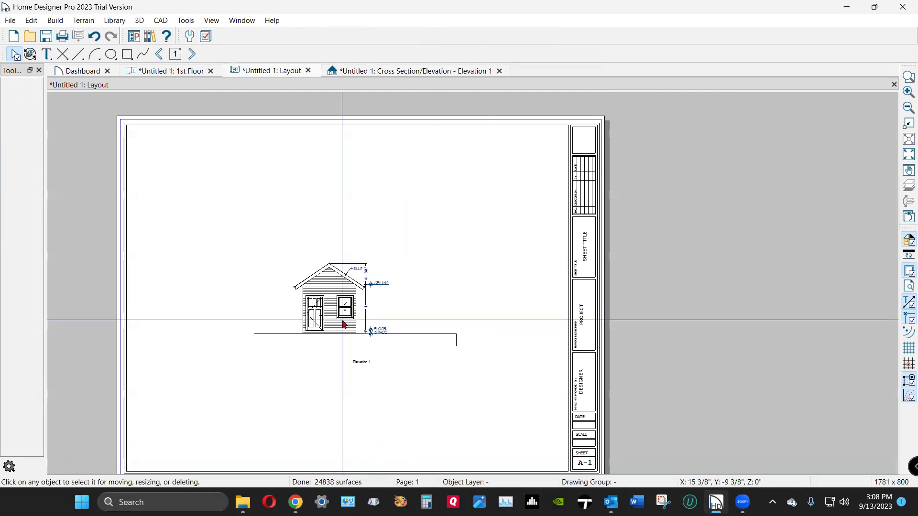
Step: Trim the elevation layout box's left and right sides inward to 5 inches wide
left_click(345, 345)
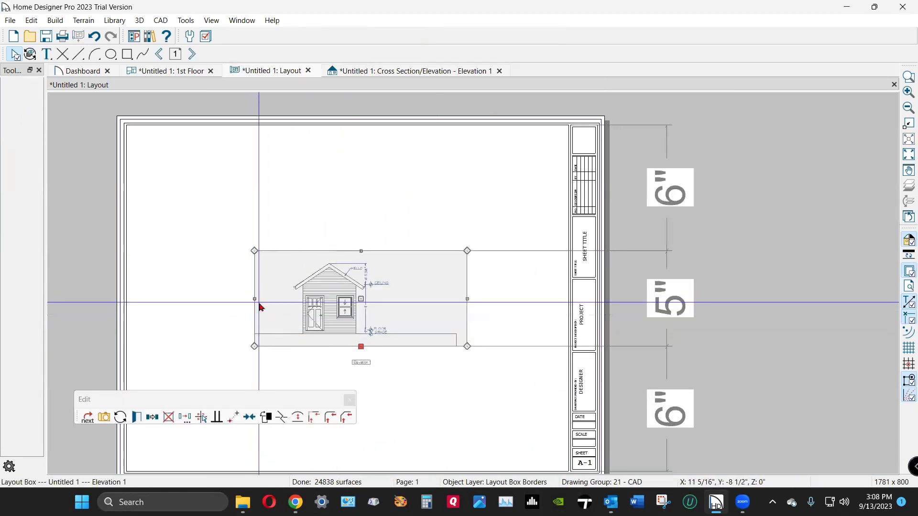
left_click_drag(256, 302, 287, 326)
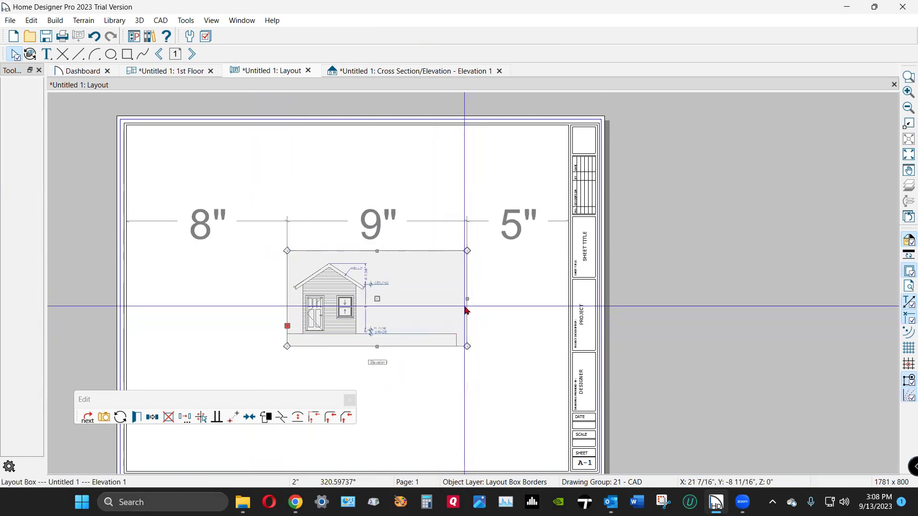
left_click_drag(469, 300, 390, 294)
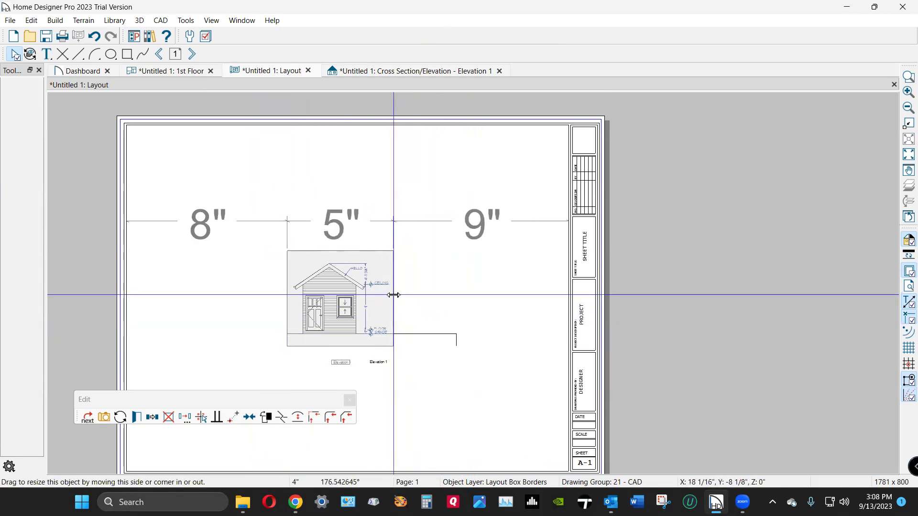
scroll(344, 375, "up", 3)
scroll(344, 376, "up", 2)
left_click(353, 366)
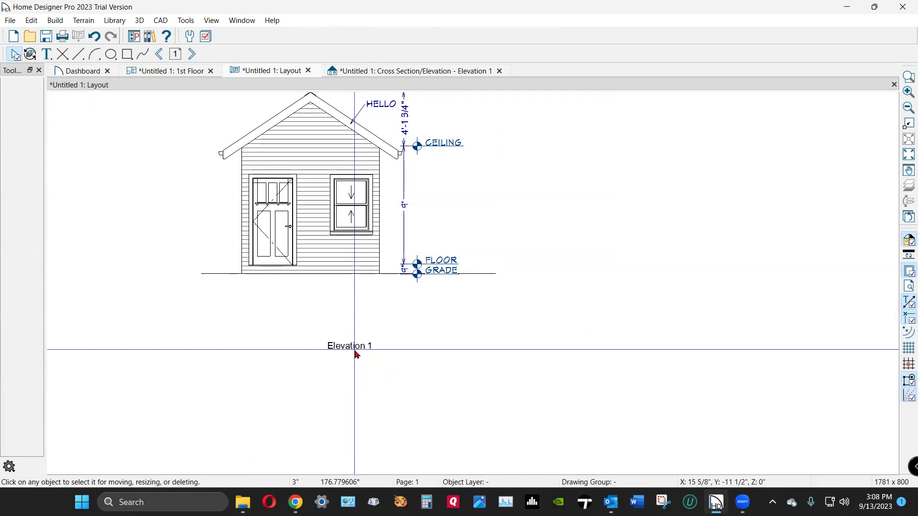
key("space")
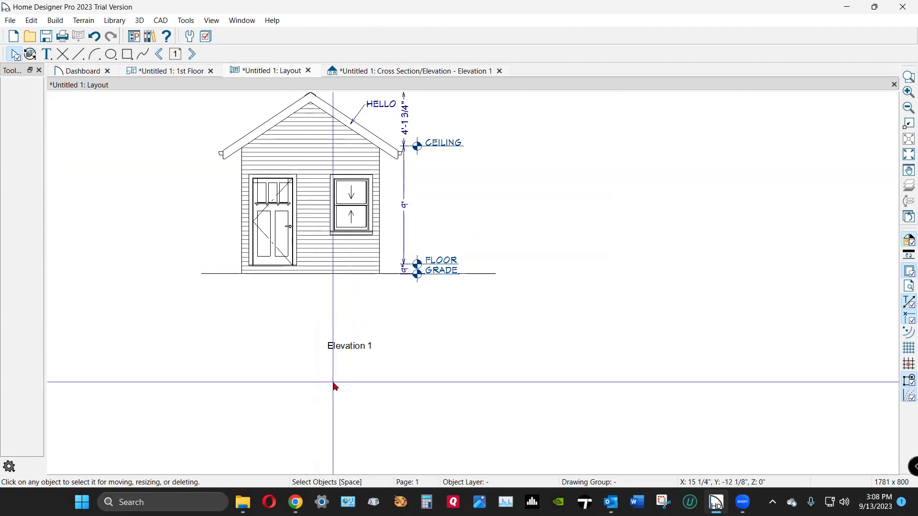
Step: Check Suppress Label in the Elevation 1 layout box's Label settings
left_click(311, 231)
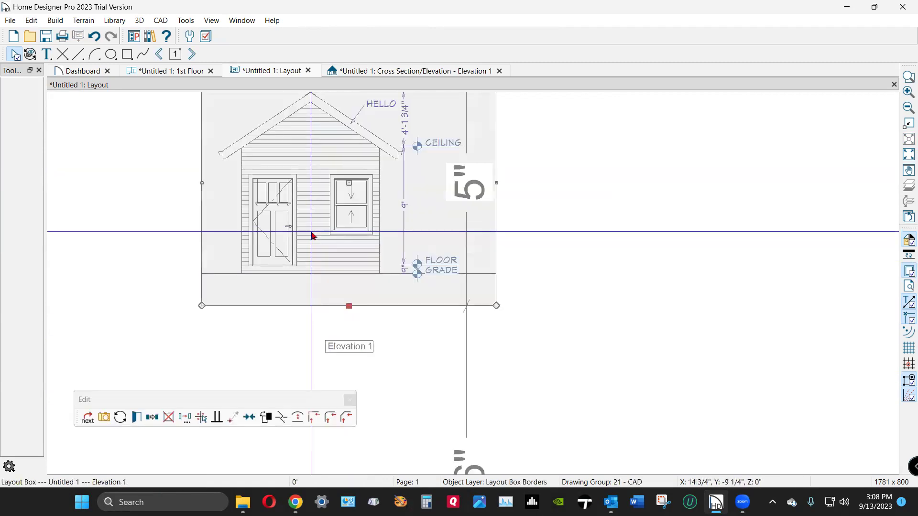
left_click(138, 418)
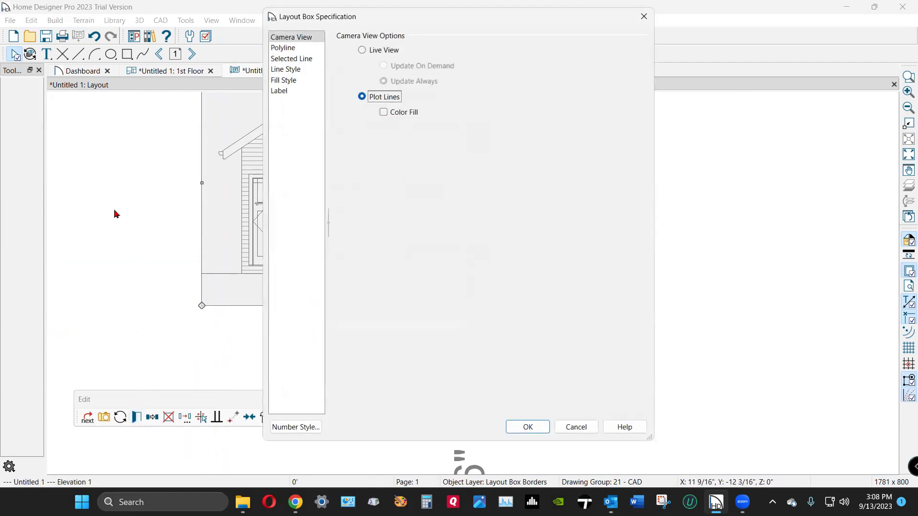
left_click(282, 95)
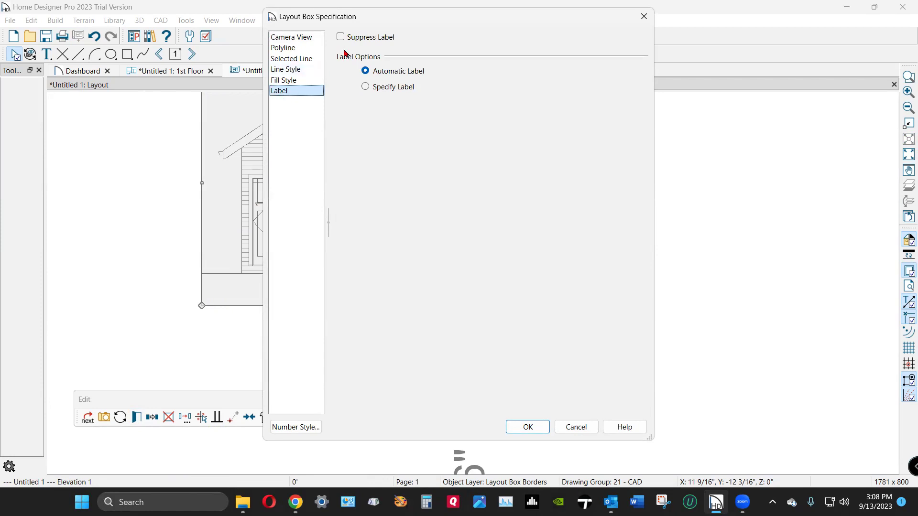
left_click(366, 87)
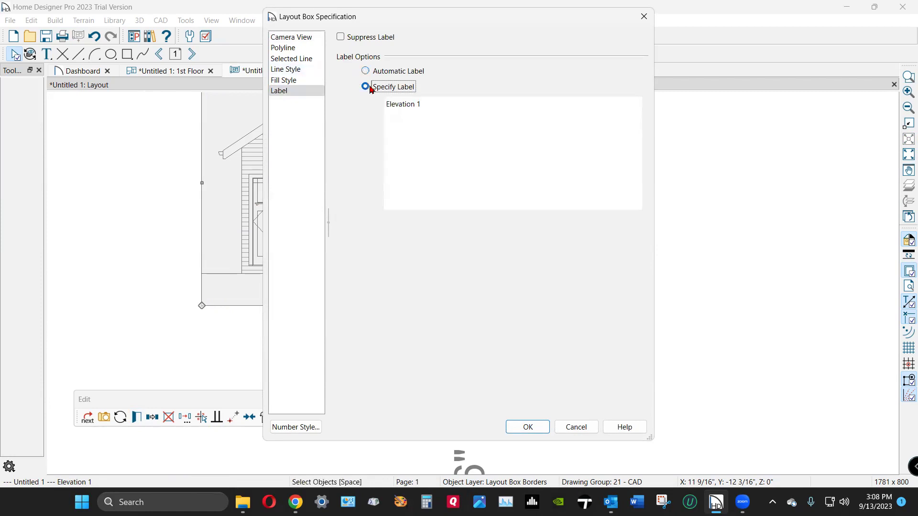
left_click(341, 38)
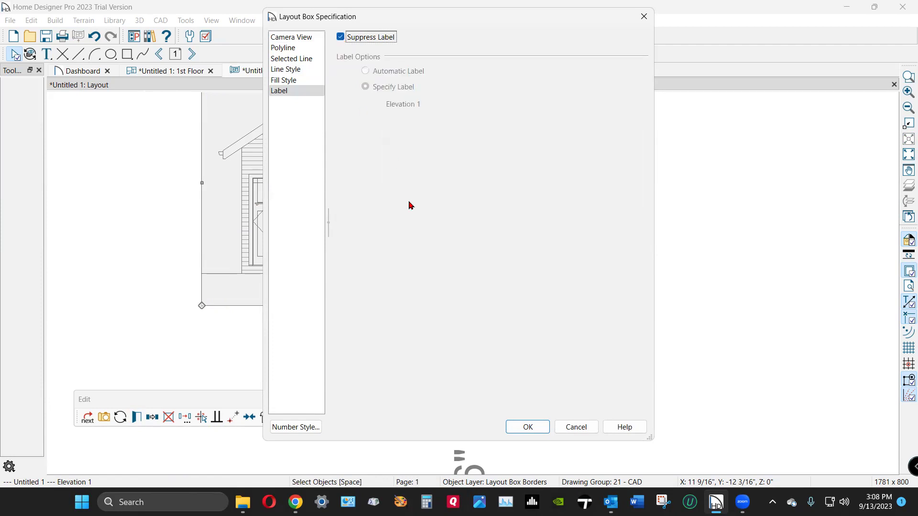
left_click(526, 426)
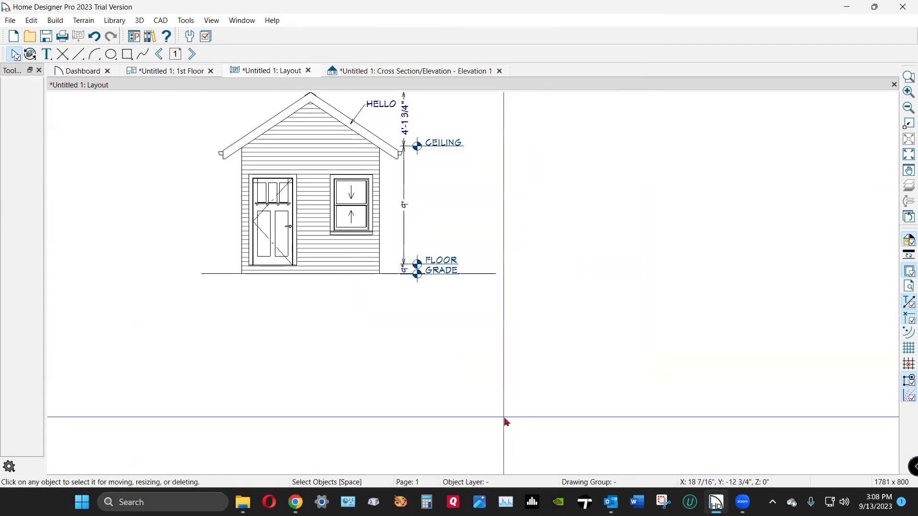
Step: Zoom the layout page out and back in around the placed elevation
scroll(460, 312, "down", 1)
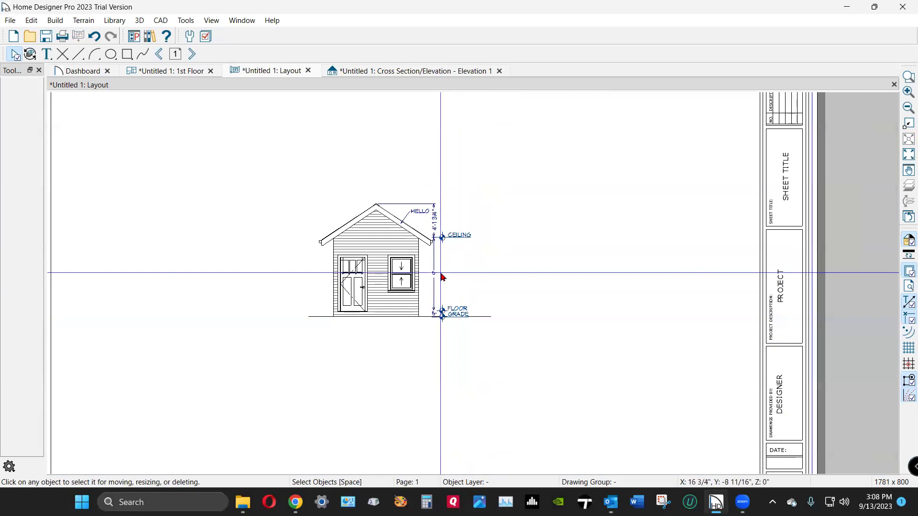
scroll(390, 247, "up", 2)
scroll(389, 247, "up", 1)
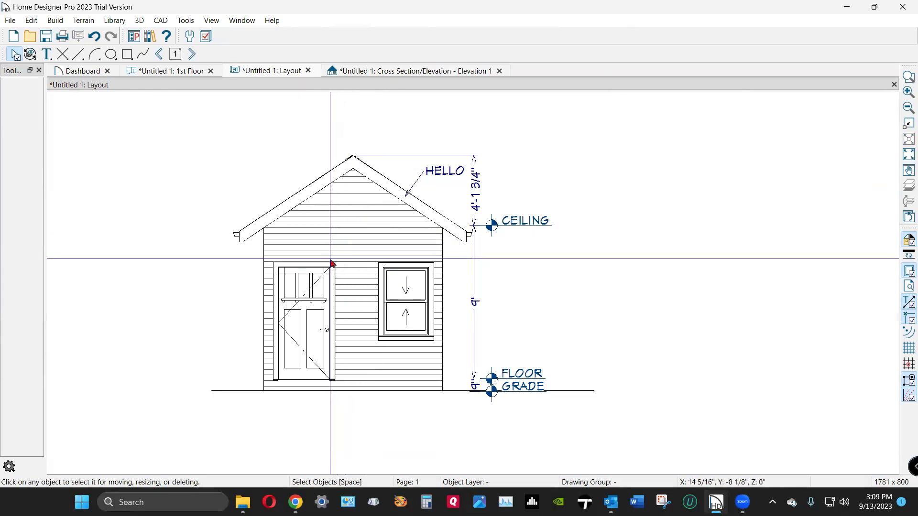
scroll(476, 269, "down", 5)
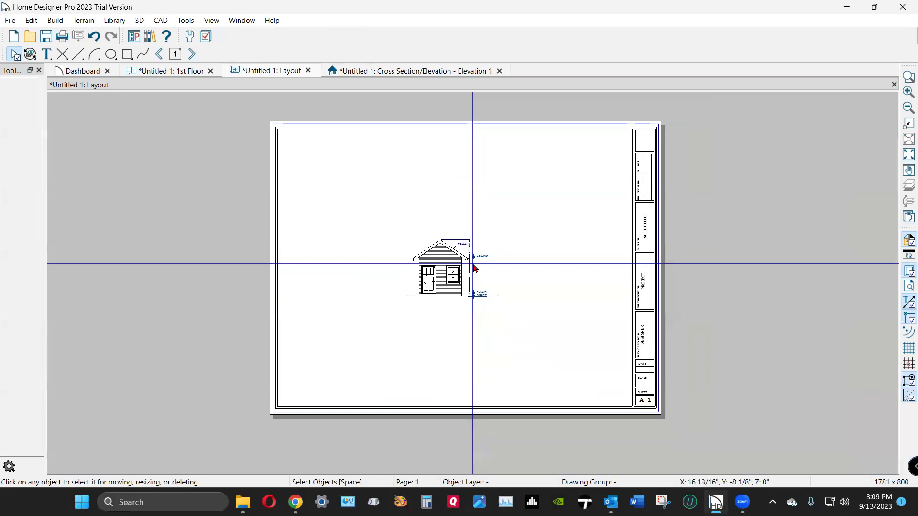
scroll(476, 269, "up", 5)
Step: Reopen Elevation 1 from its camera symbol on the 1st Floor plan
key("ctrl+Tab")
key("ctrl+Tab")
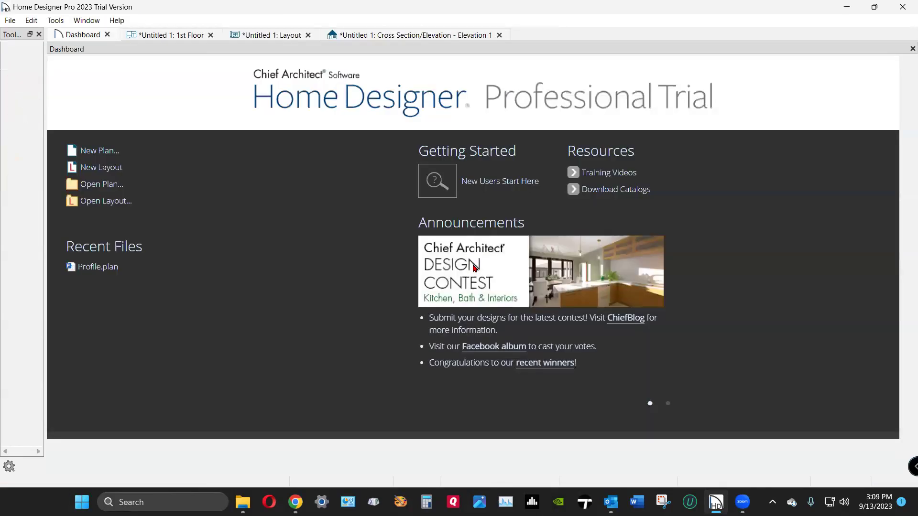
key("ctrl+Tab")
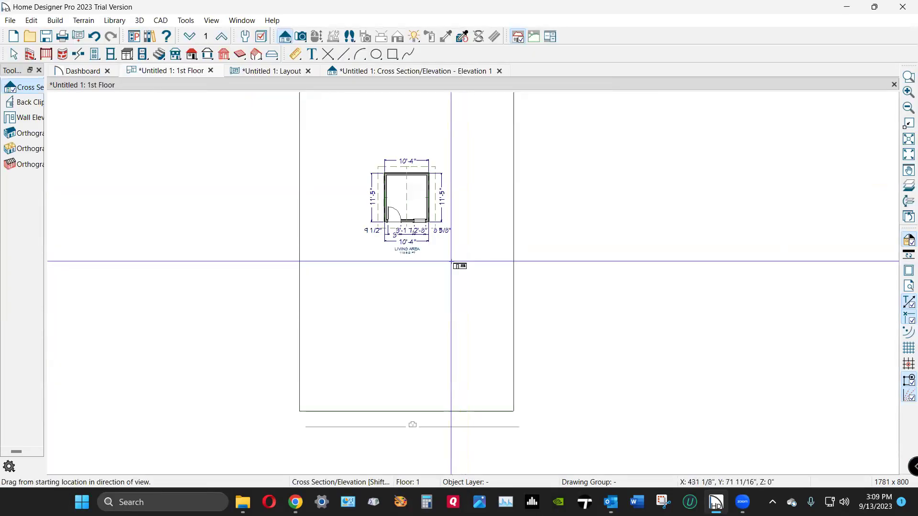
scroll(415, 454, "up", 2)
key("space")
scroll(416, 454, "up", 6)
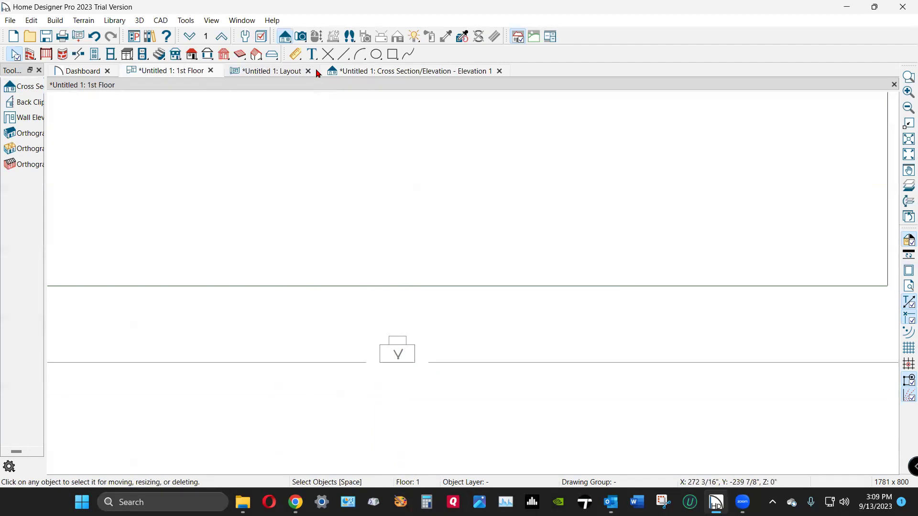
left_click(415, 72)
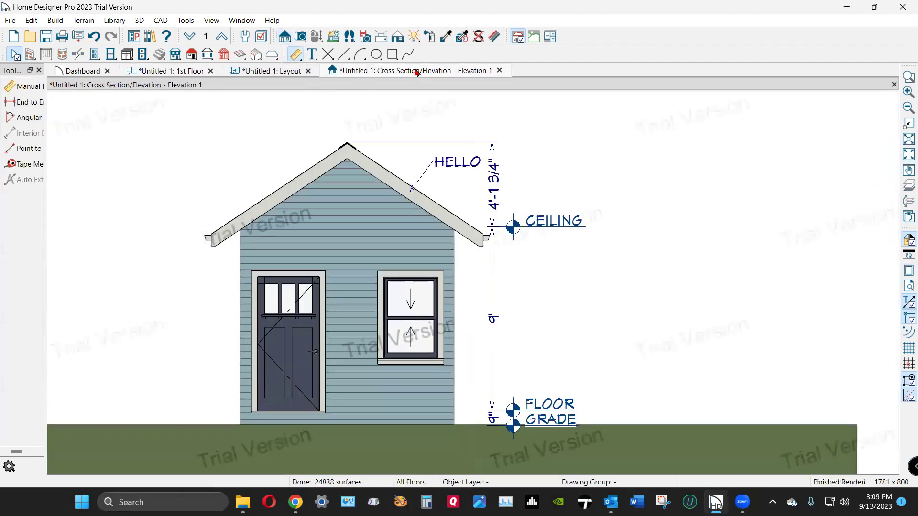
left_click(500, 72)
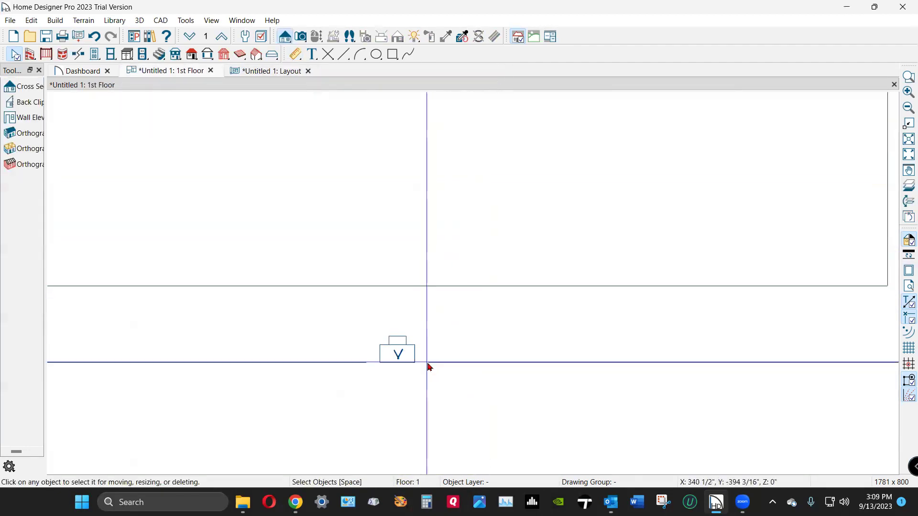
double_click(402, 355)
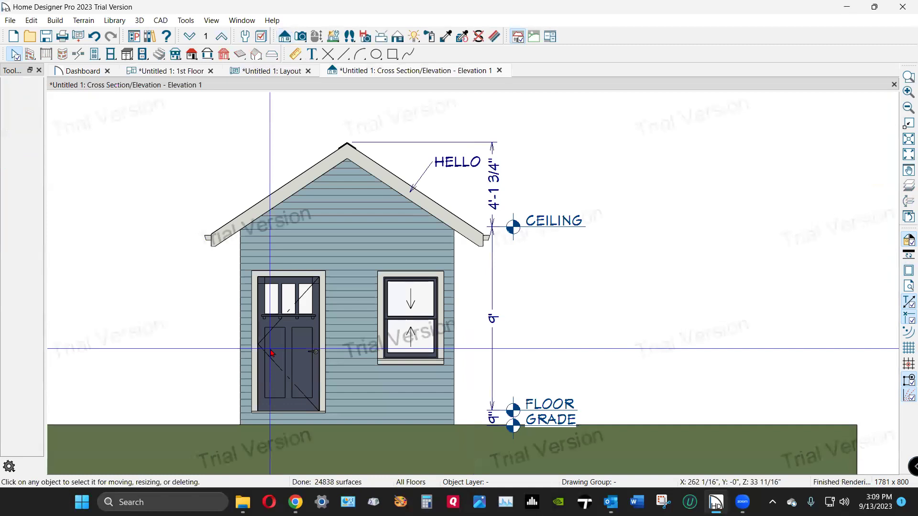
Step: Reopen Elevation 1 from its layout box on the layout sheet, canceling the save-camera prompt
left_click(500, 71)
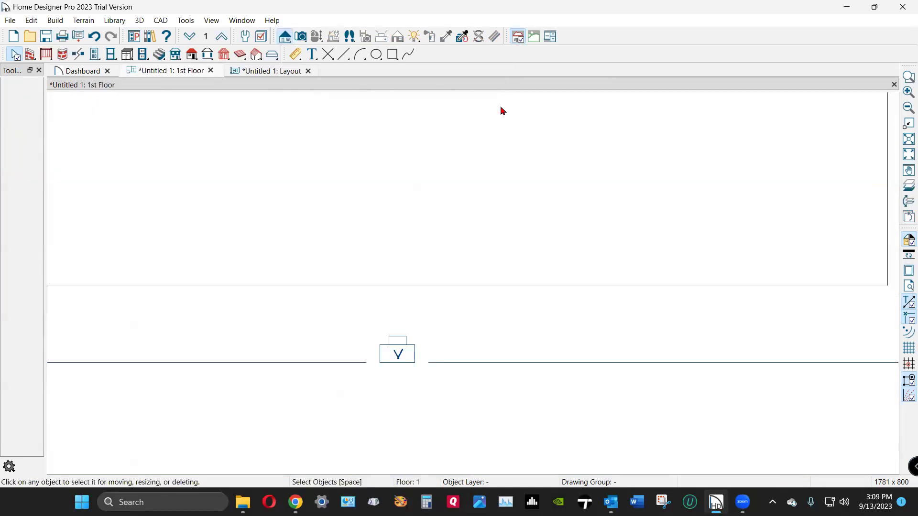
left_click(269, 72)
left_click(452, 279)
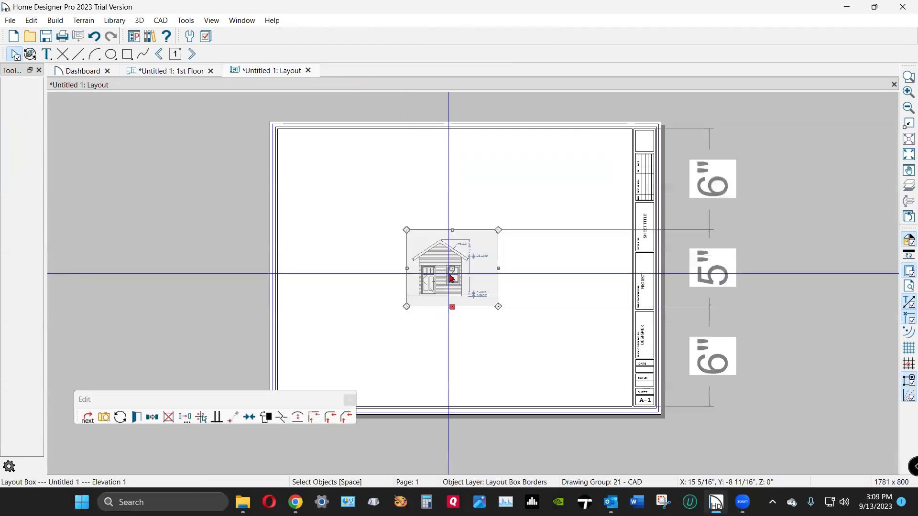
double_click(452, 279)
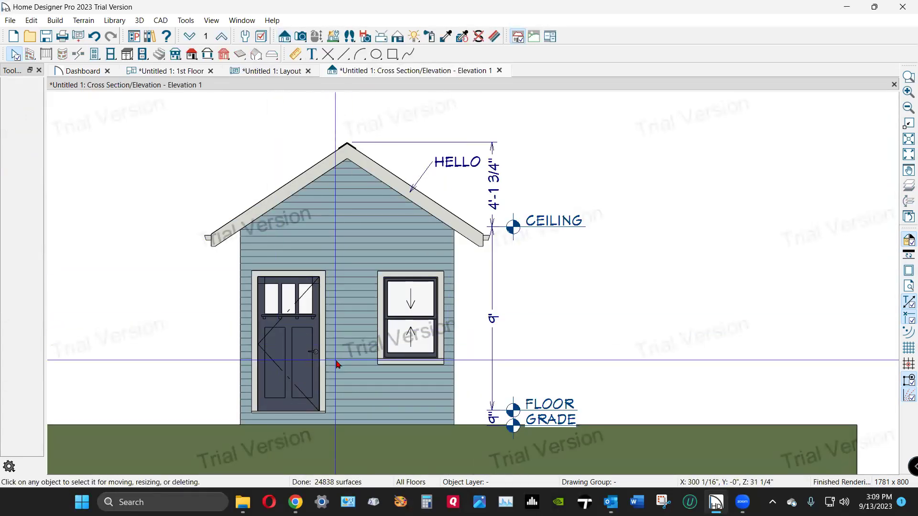
left_click(500, 71)
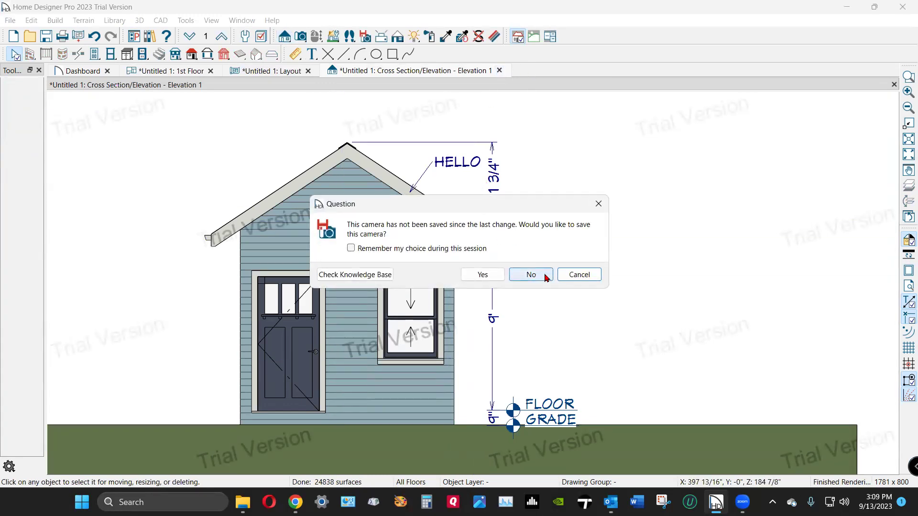
left_click(579, 274)
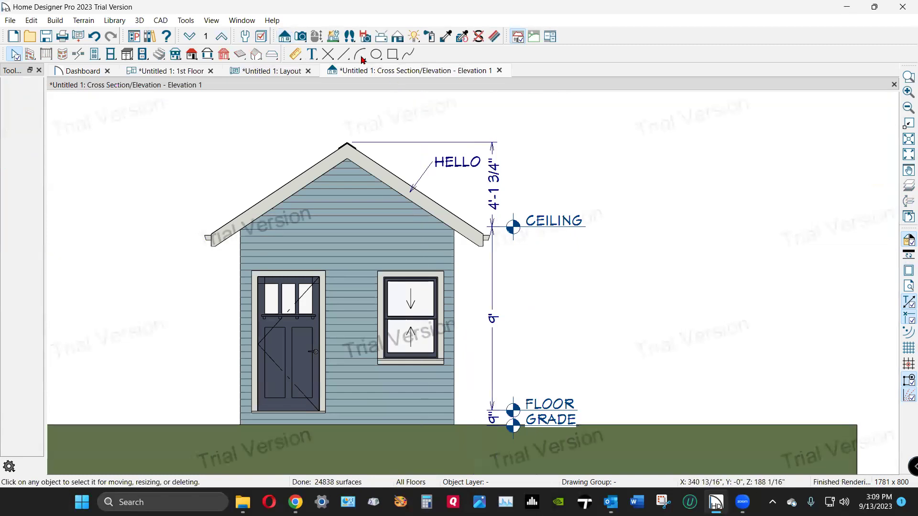
Step: Move the Elevation 1 layout box to the sheet's upper-left corner and select it again
left_click(281, 73)
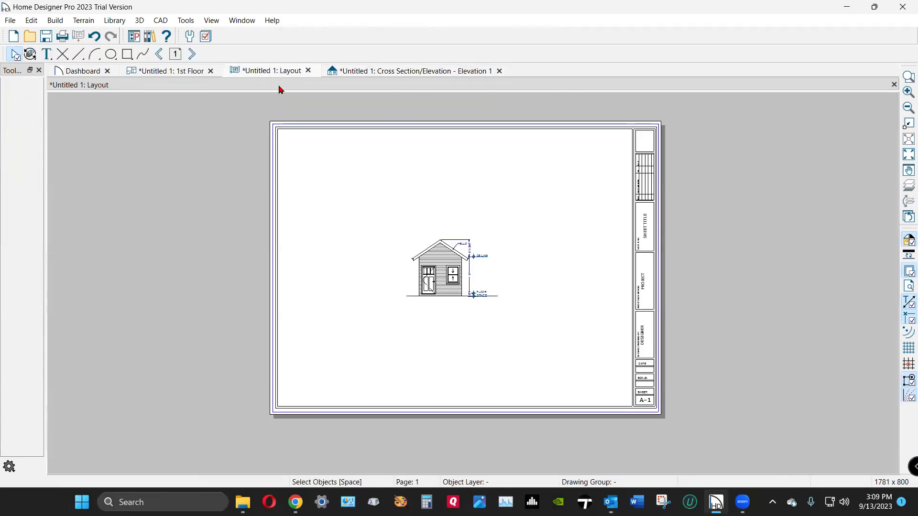
left_click(455, 274)
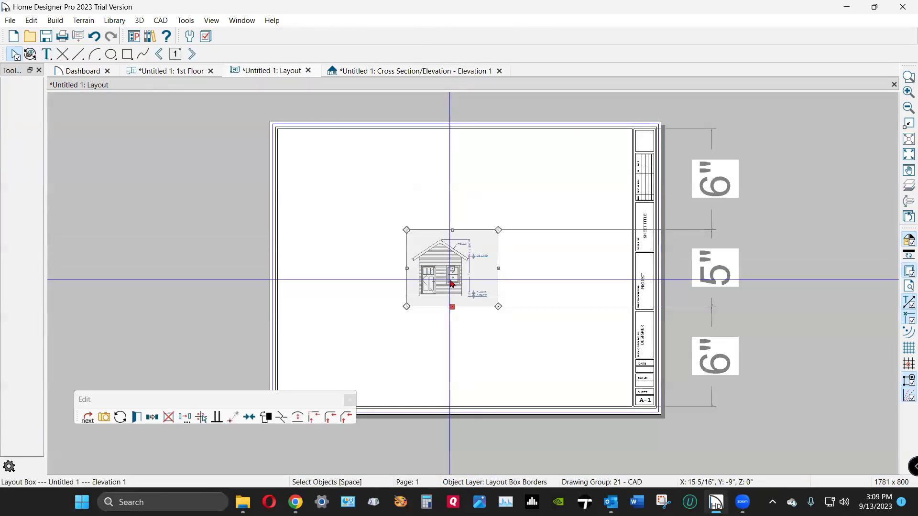
mouse_move(455, 277)
left_mouse_down()
mouse_move(357, 189)
mouse_move(361, 207)
left_mouse_up()
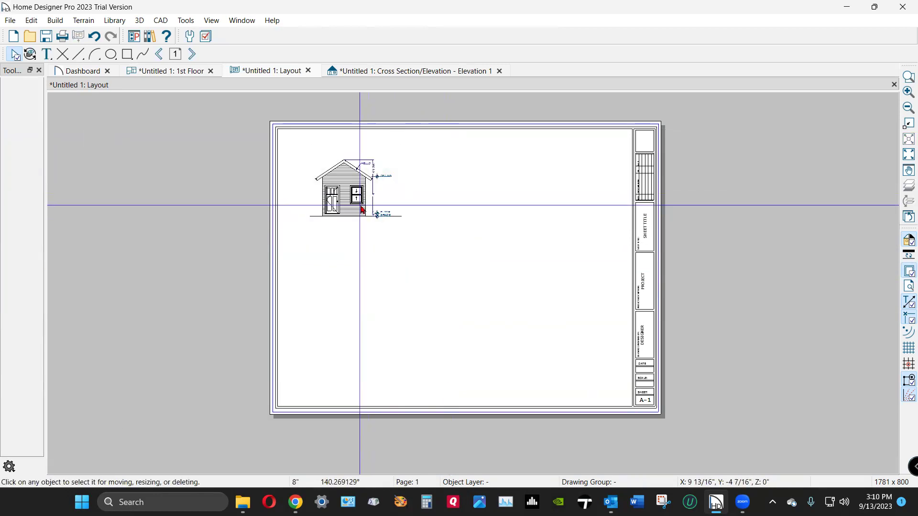
left_click(362, 209)
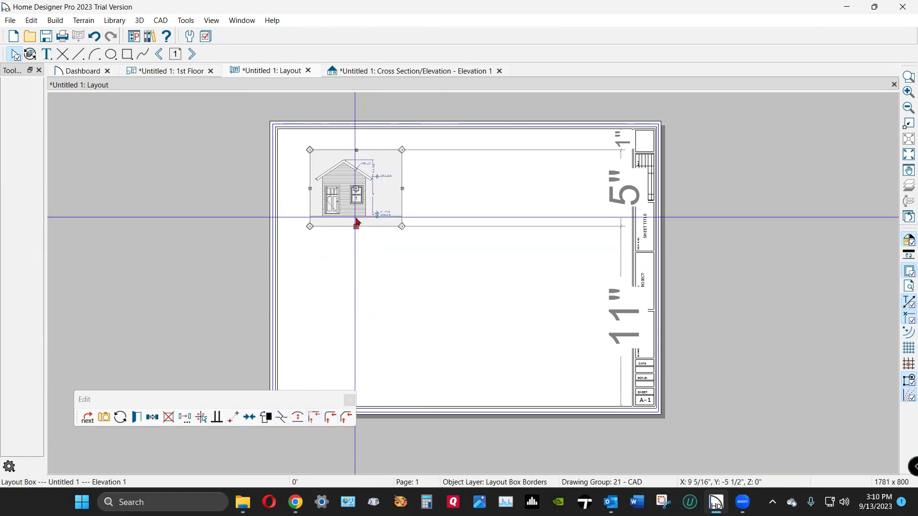
Step: Delete the old elevation box and resend Elevation 1 to layout at 1/2 in = 1 ft
key("Delete")
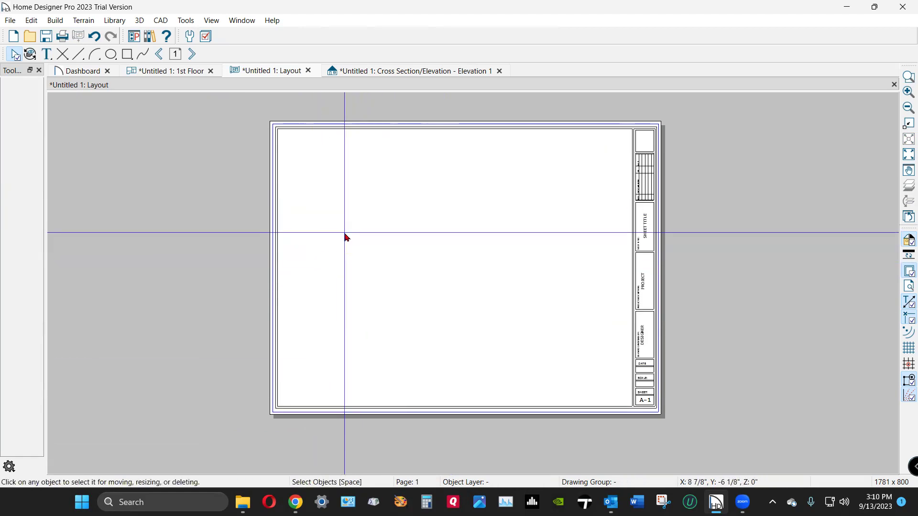
key("ctrl+Tab")
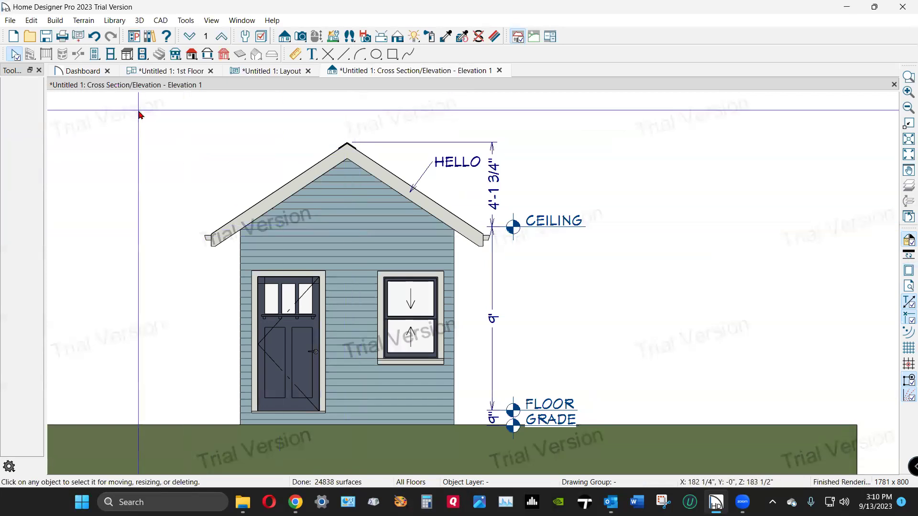
left_click(10, 20)
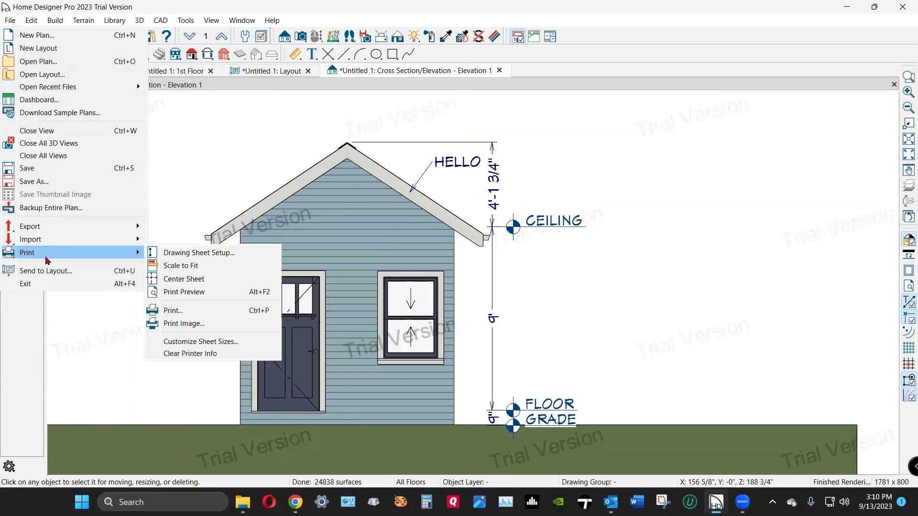
left_click(52, 276)
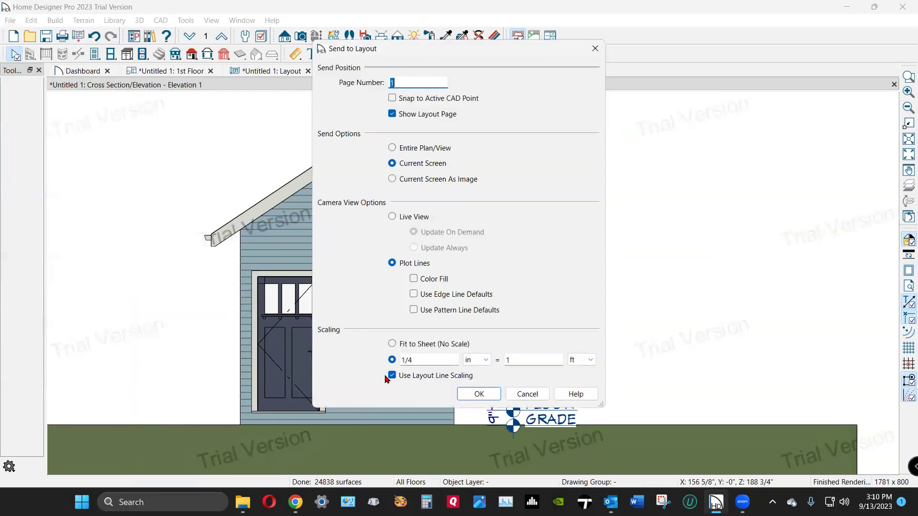
double_click(410, 362)
type("2")
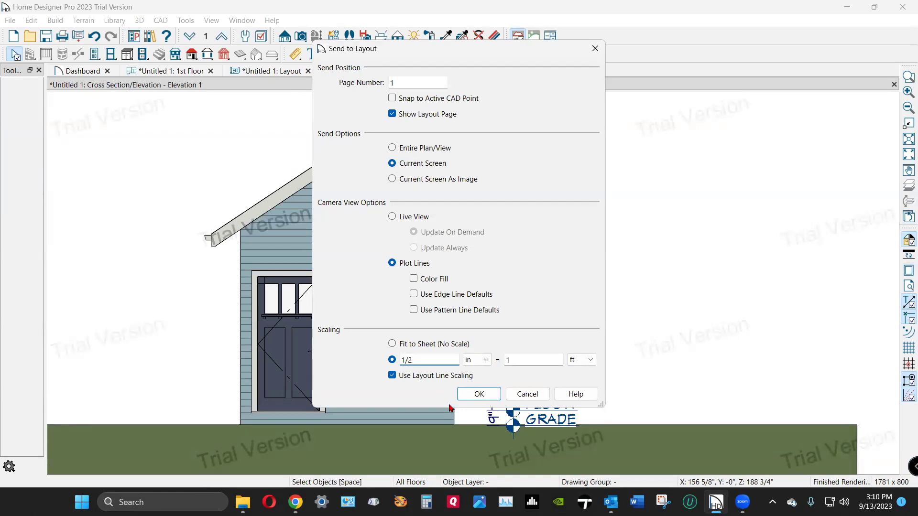
left_click(472, 395)
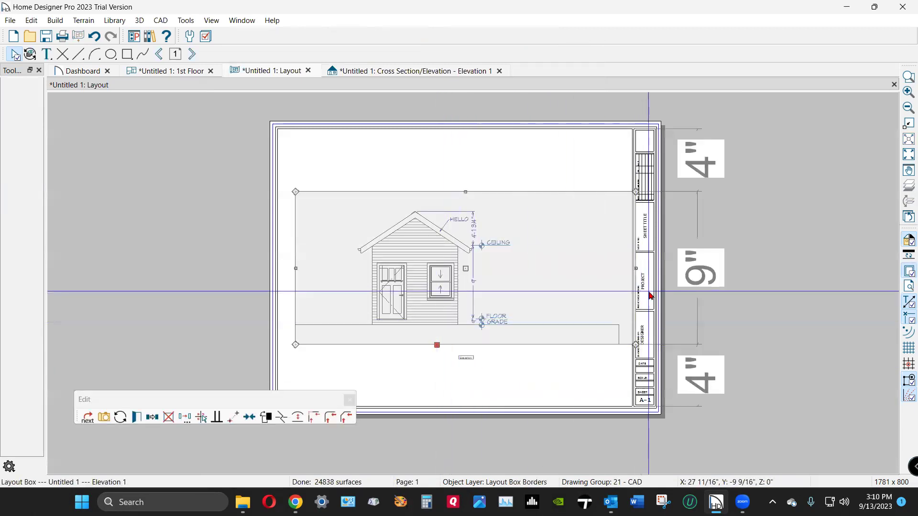
Step: Pull the elevation layout box's right and left edges in toward the house, then deselect it
left_click_drag(638, 269, 515, 259)
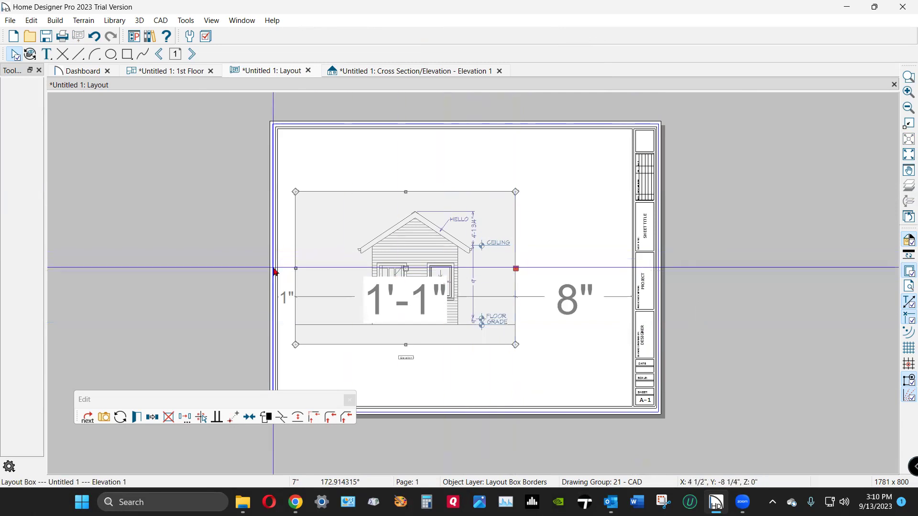
left_click_drag(295, 269, 351, 286)
left_click(513, 395)
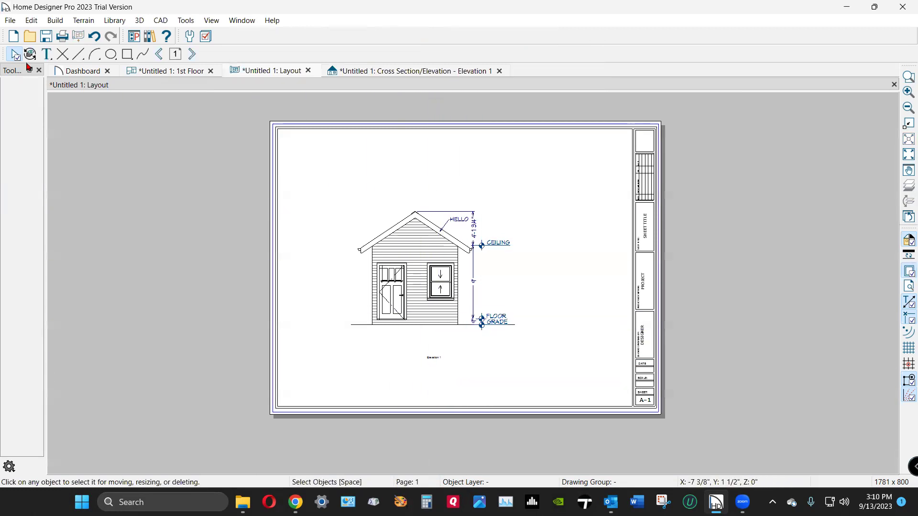
Step: Review Layout Page Display Options without changes, then return to the Elevation 1 view
left_click(206, 36)
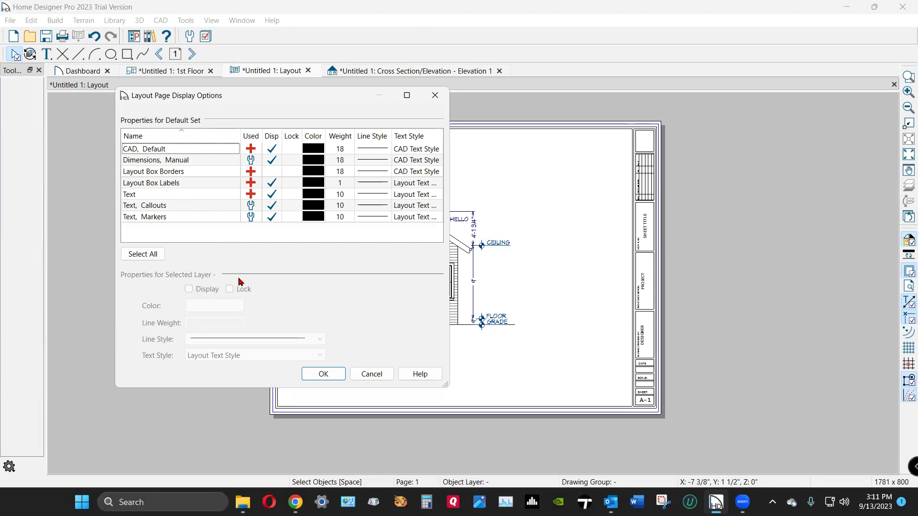
left_click(362, 374)
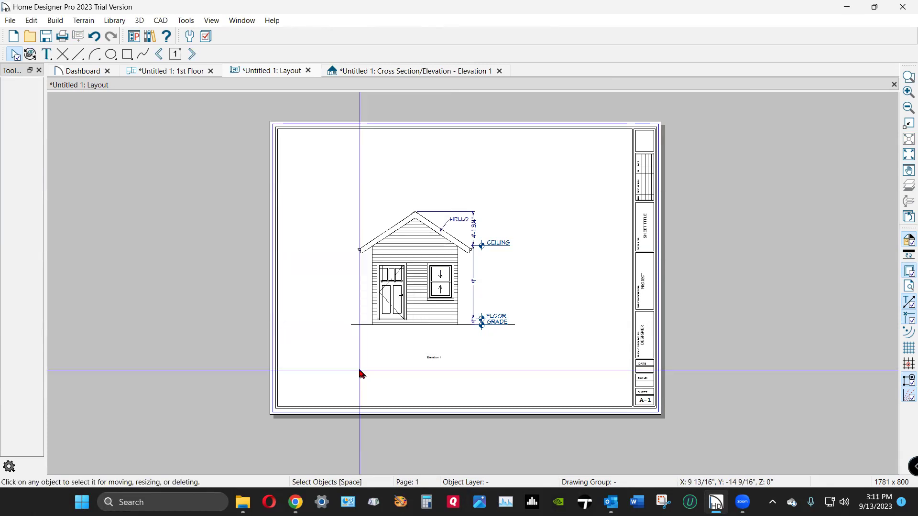
key("ctrl+Tab")
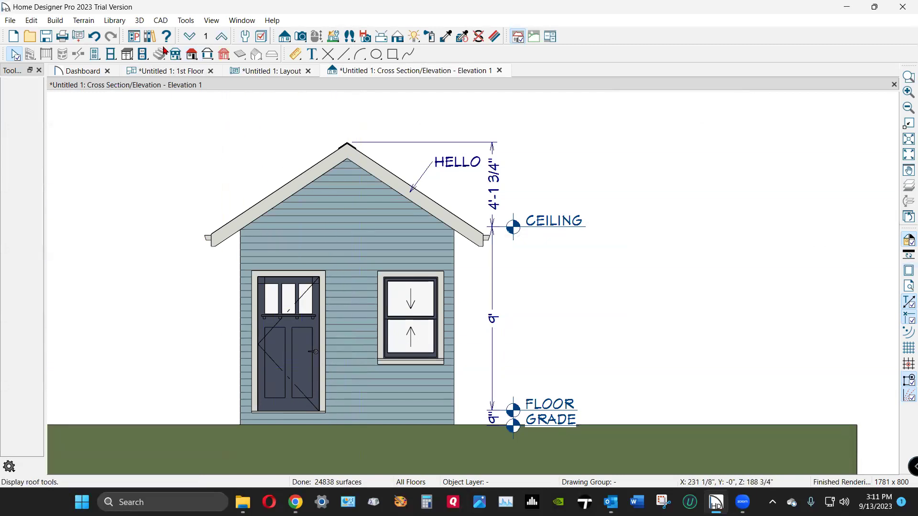
Step: Inspect the Elevation 1 Layer Display Options list and cancel without changes
left_click(260, 37)
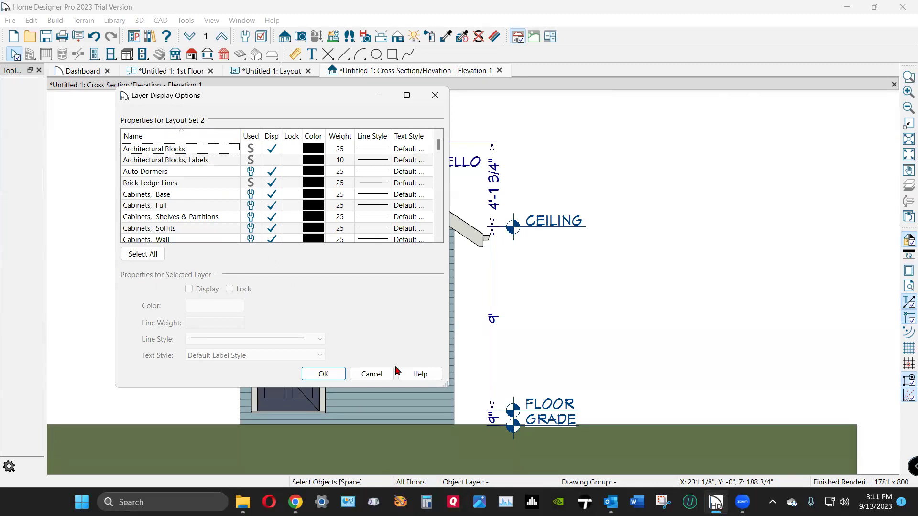
left_click(372, 375)
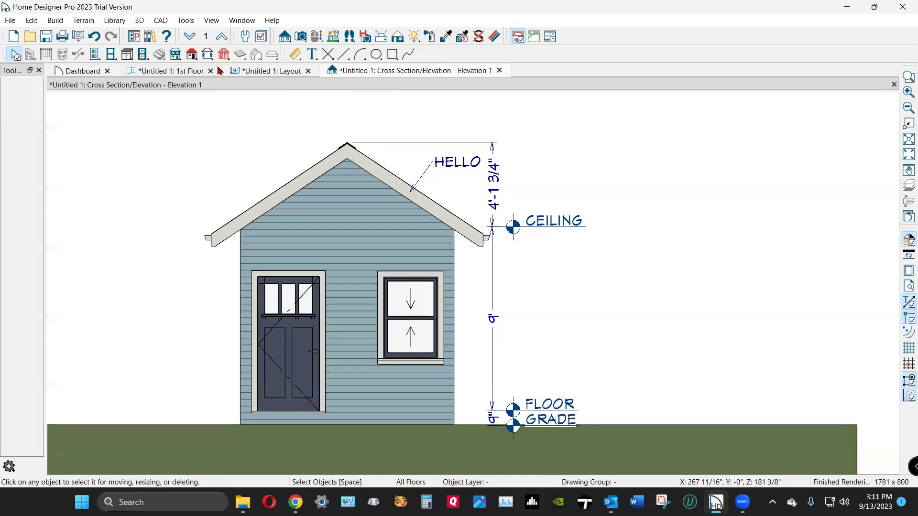
left_click(175, 72)
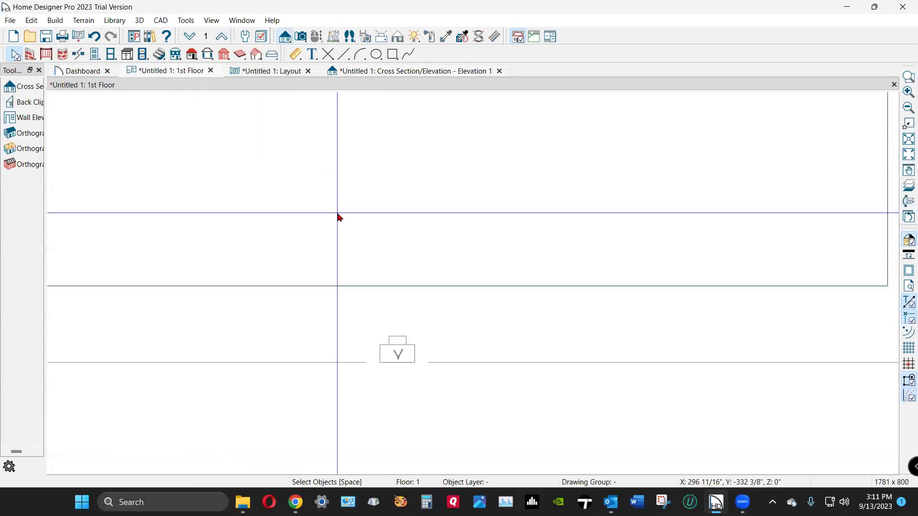
scroll(383, 329, "down", 4)
scroll(387, 334, "up", 5)
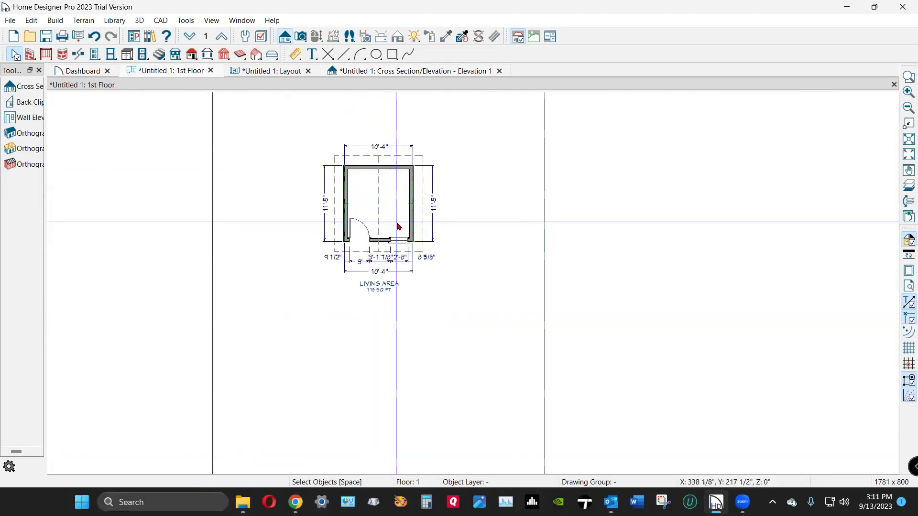
scroll(400, 259, "down", 3)
scroll(390, 266, "up", 2)
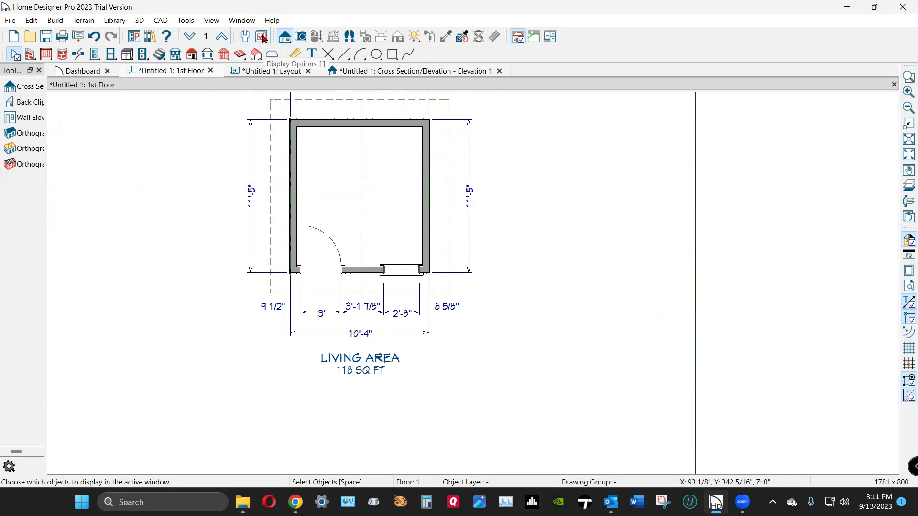
left_click(263, 37)
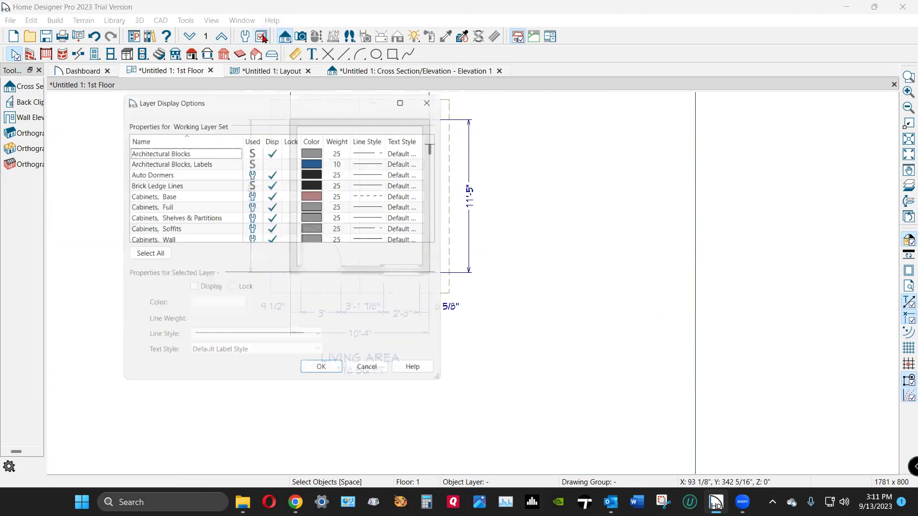
scroll(216, 178, "down", 10)
scroll(216, 179, "down", 4)
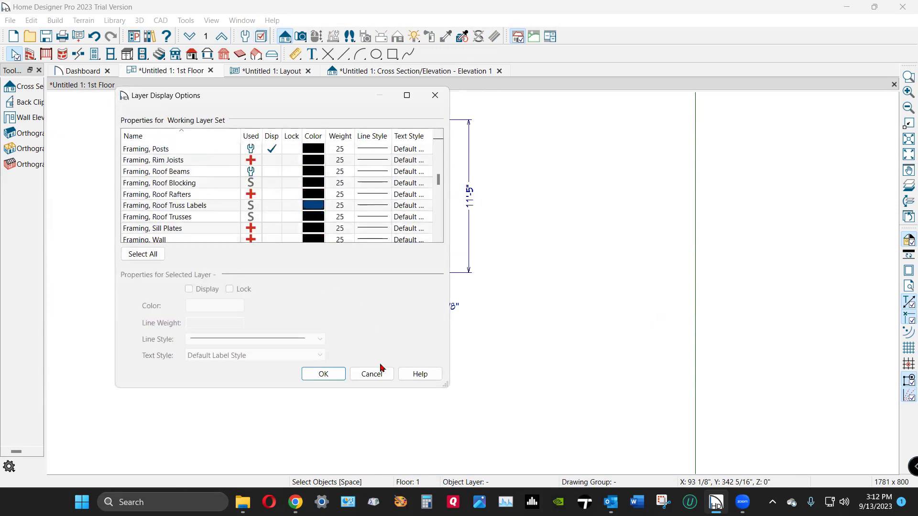
left_click(380, 372)
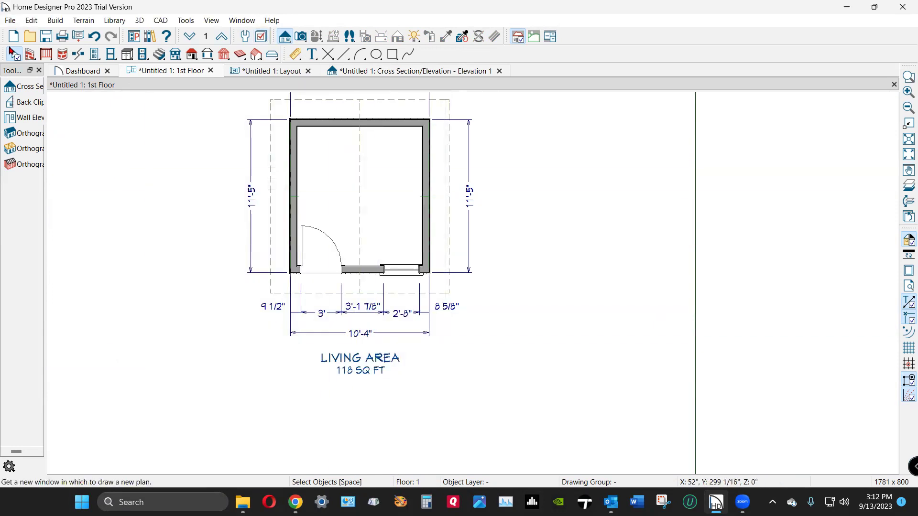
Step: Uncheck Show Living Area Label in General Plan Defaults and confirm
double_click(13, 54)
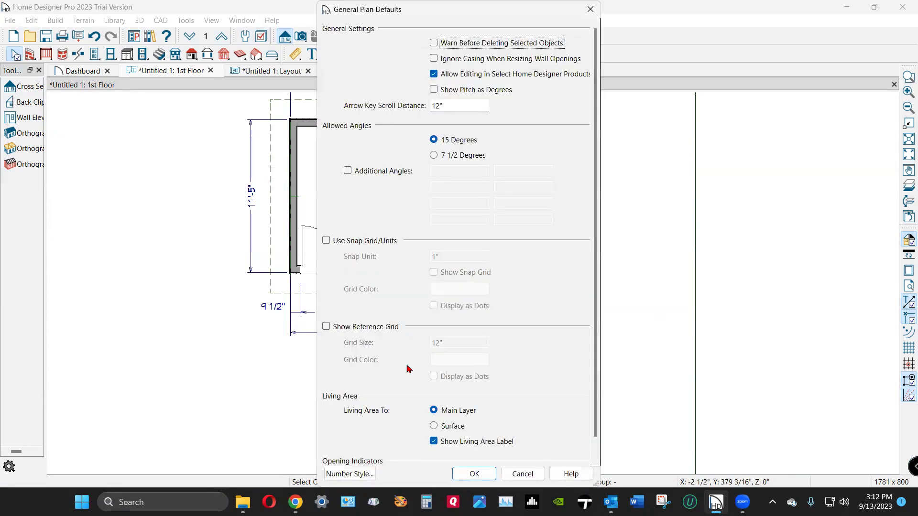
left_click(438, 438)
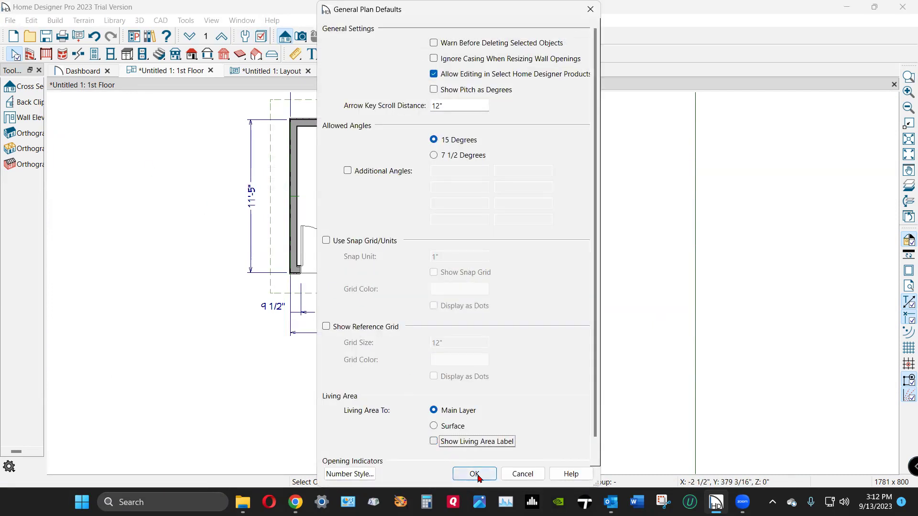
left_click(486, 475)
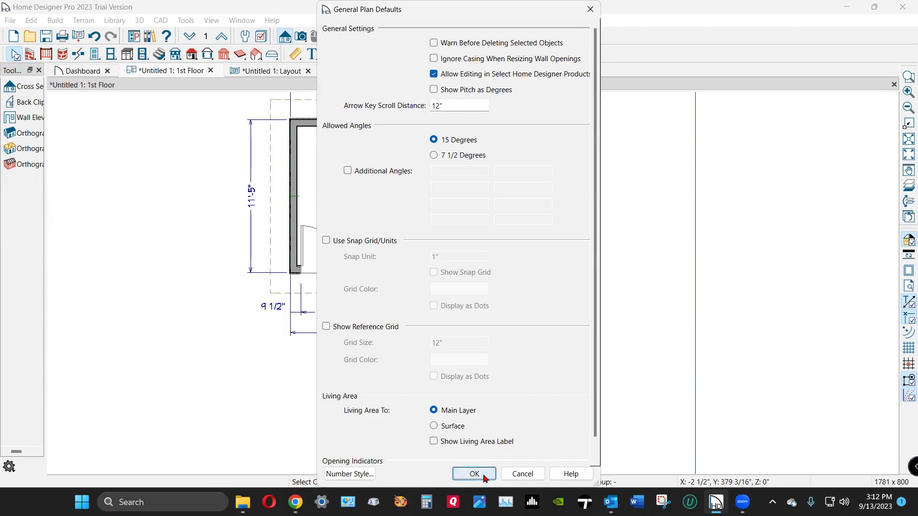
scroll(371, 150, "up", 1)
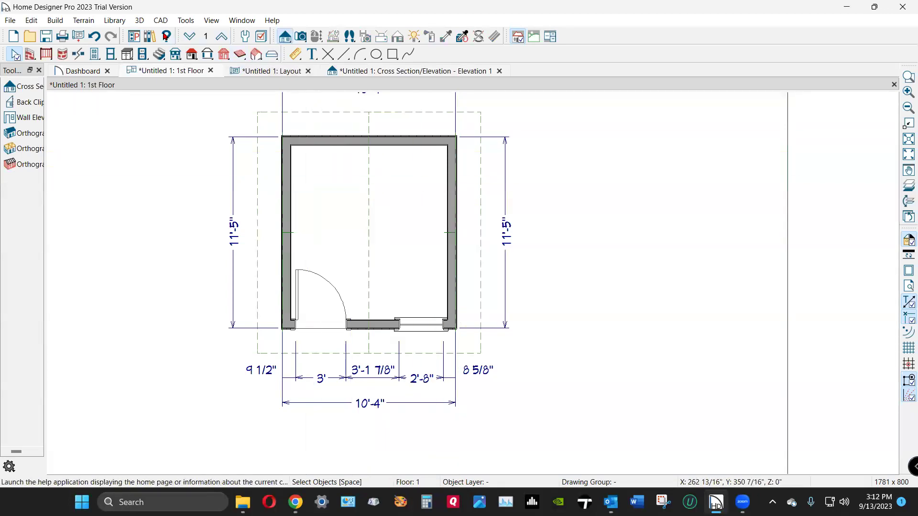
Step: Turn off display of the Terrain Perimeter and Dimensions layers in Layer Display Options
left_click(262, 36)
left_click(194, 193)
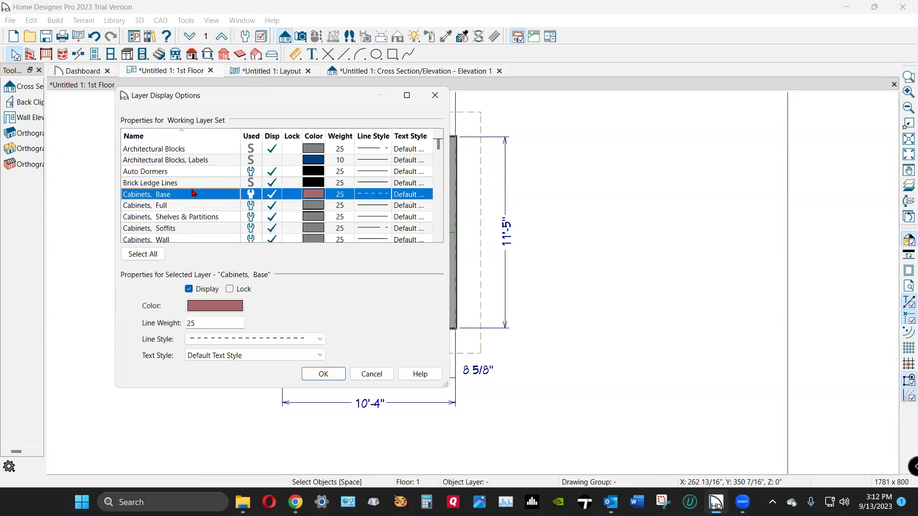
key("t")
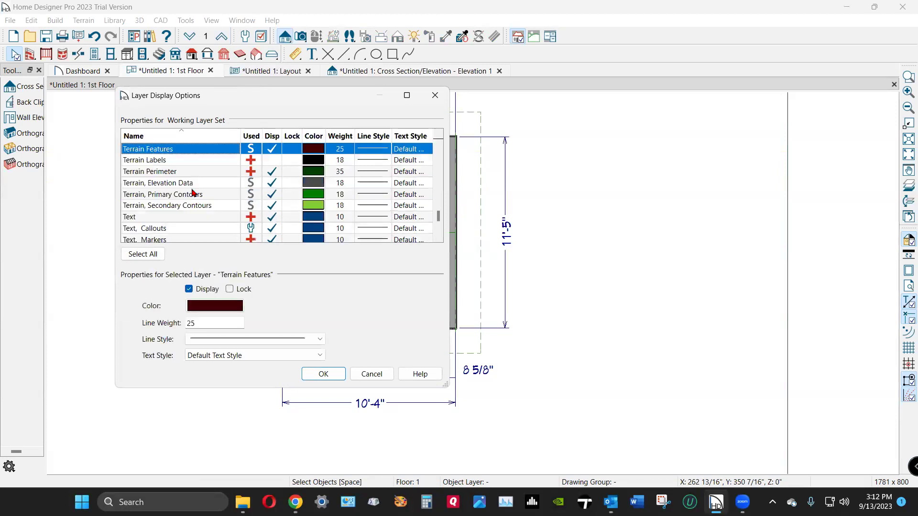
left_click(272, 171)
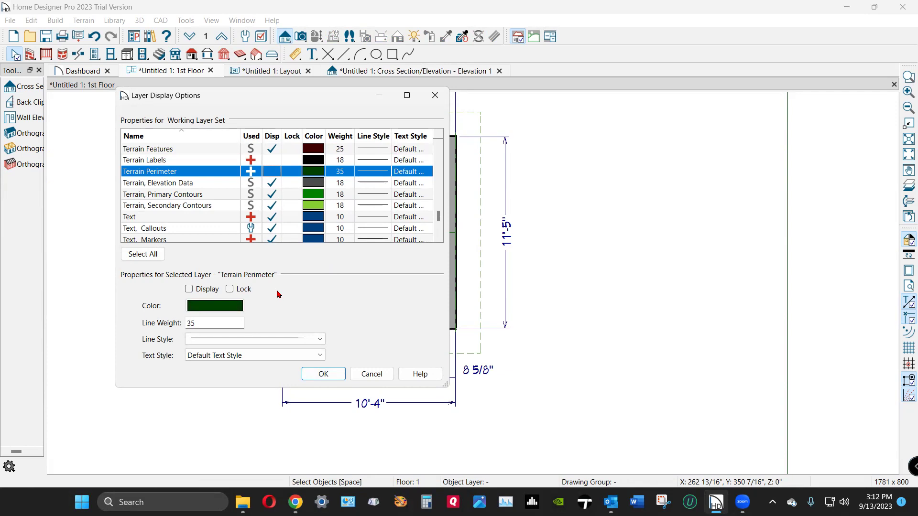
key("d")
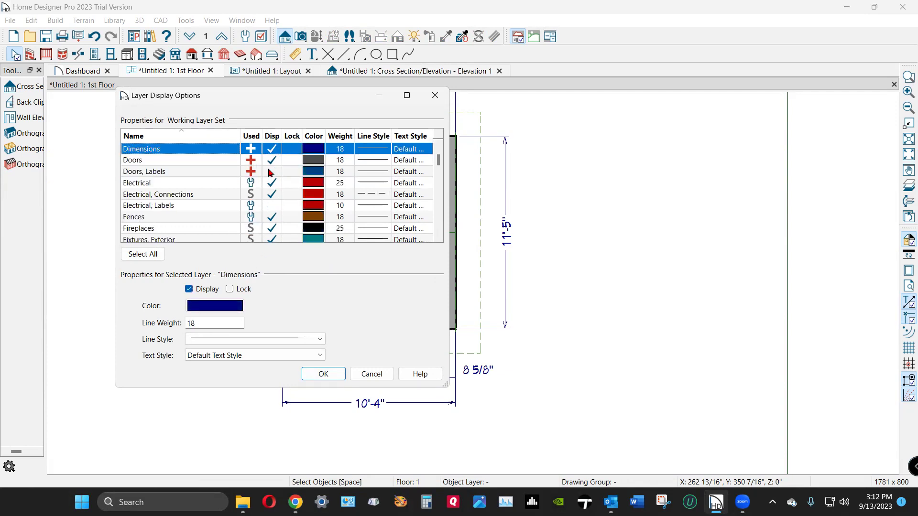
left_click(271, 151)
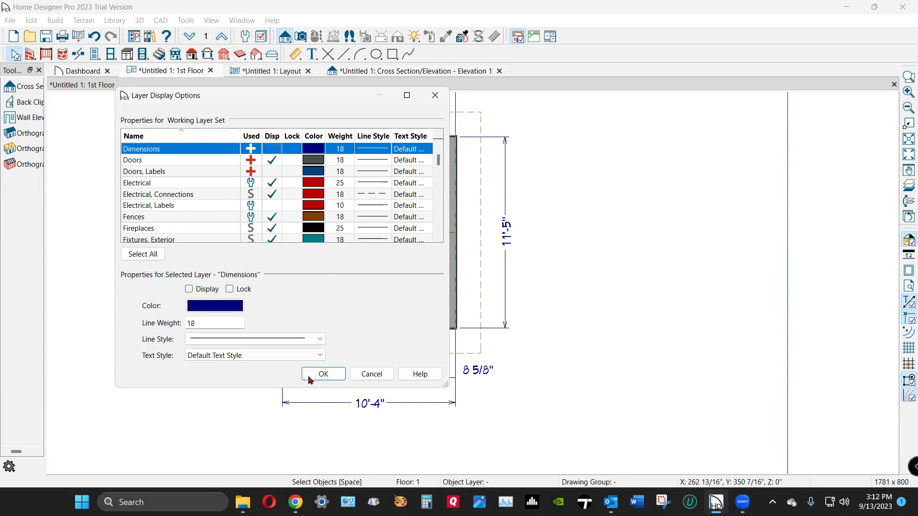
left_click(322, 374)
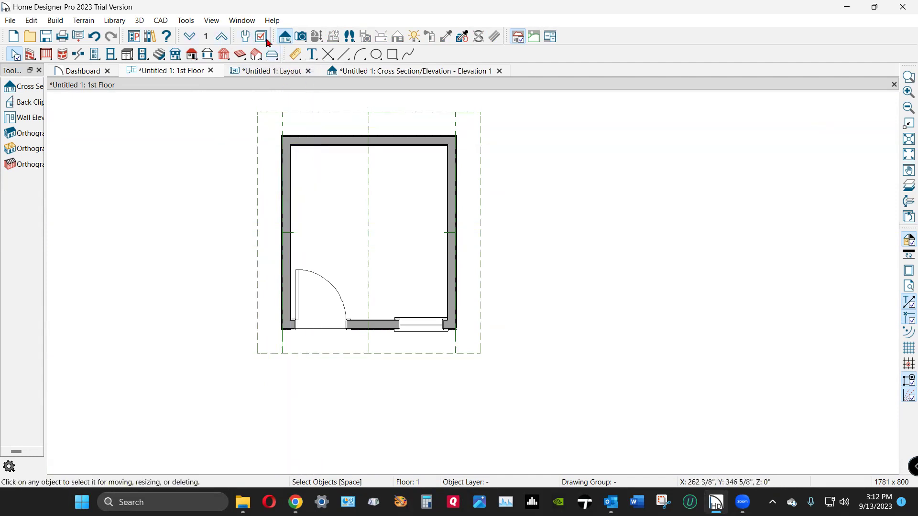
Step: Place a Full Camera aimed at the house from the lower right and check its layer settings unchanged
left_click(285, 36)
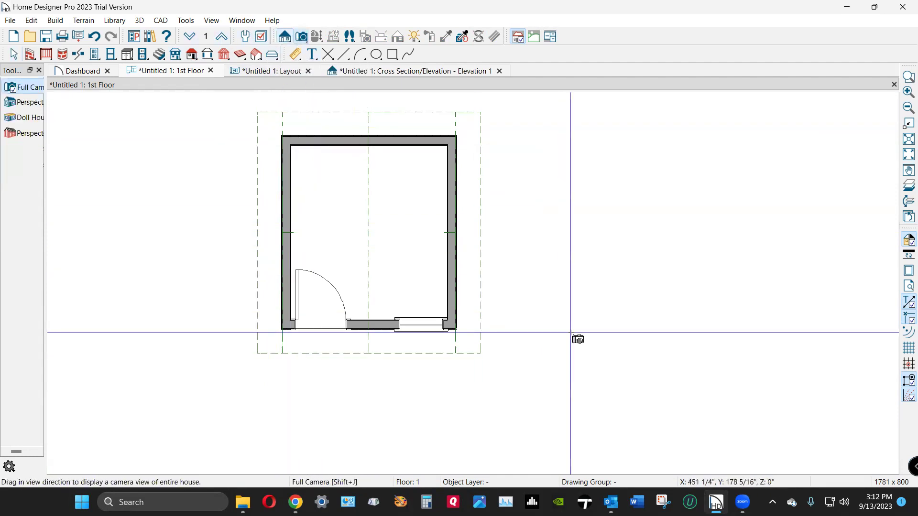
left_click_drag(684, 432, 483, 287)
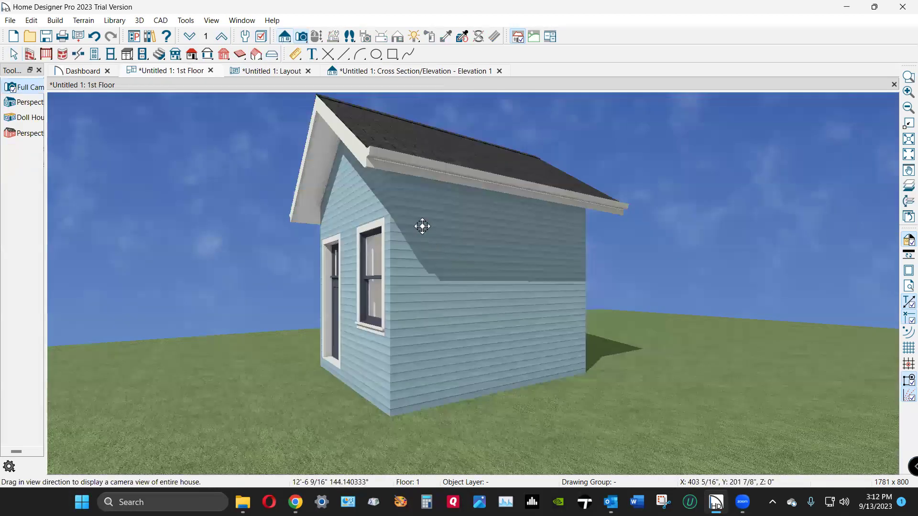
left_click(261, 36)
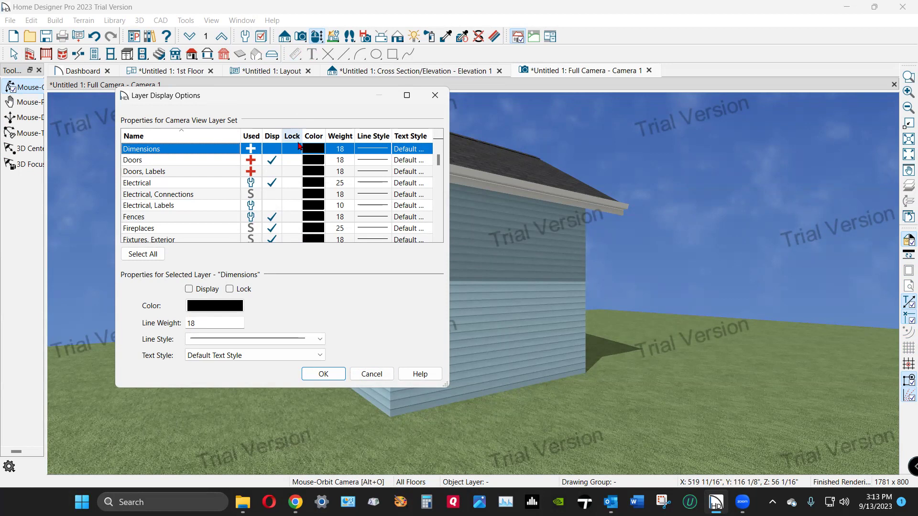
left_click(375, 373)
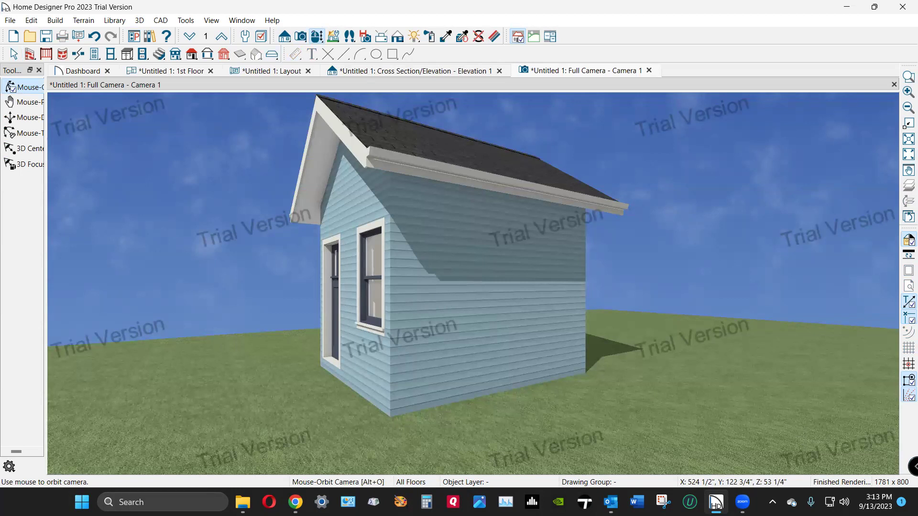